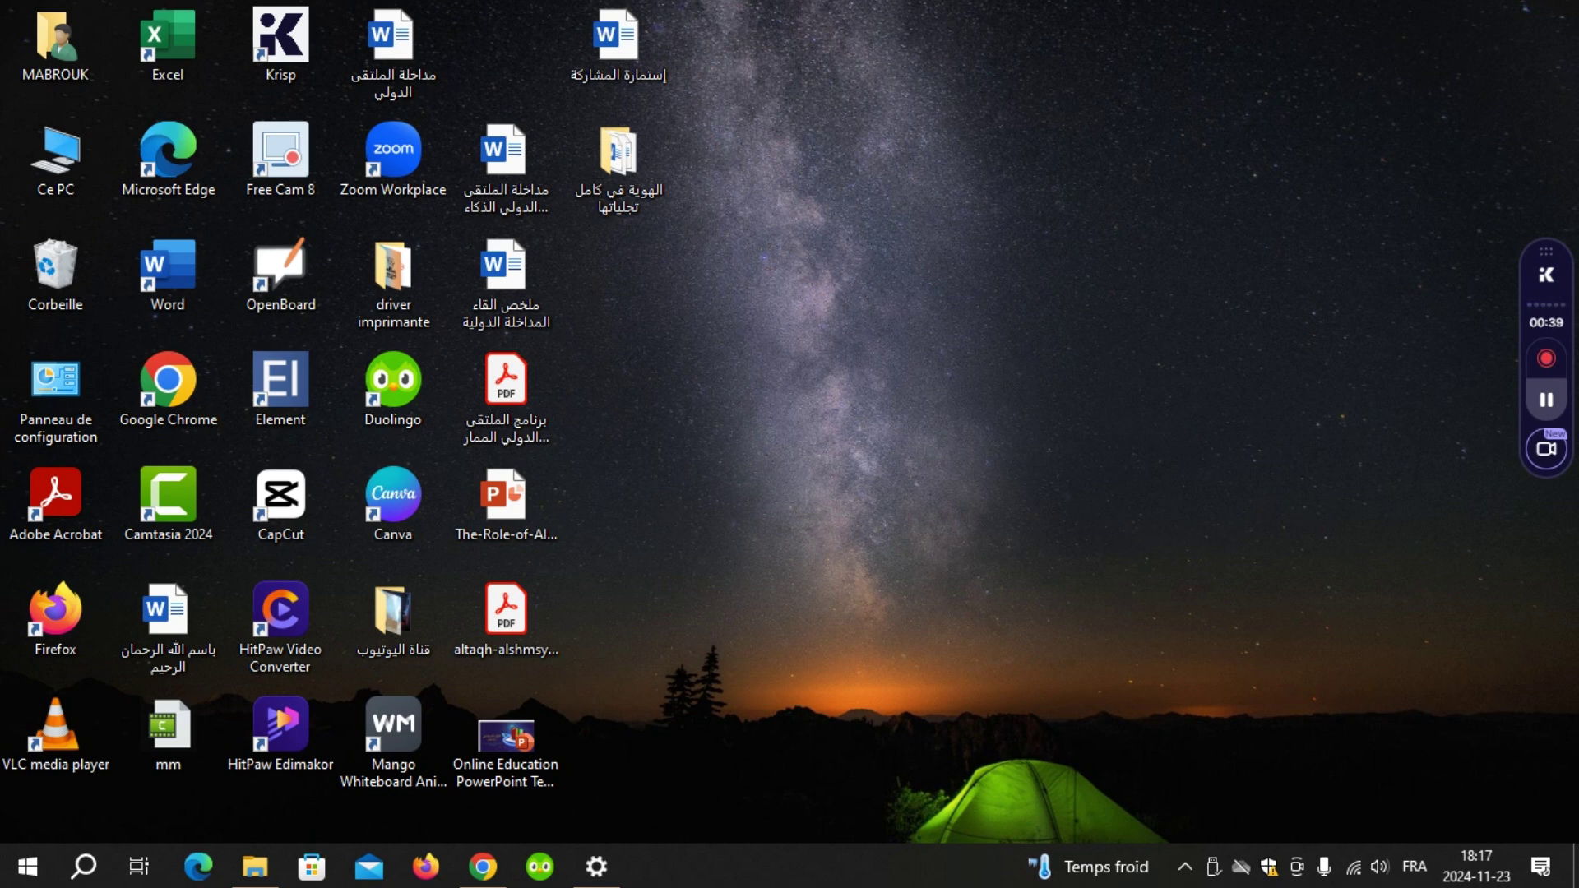
Step: Switch to Google Chrome, open YouTube Studio for the signed-in channel and show the channel section (القناة) of its settings
left_click(483, 866)
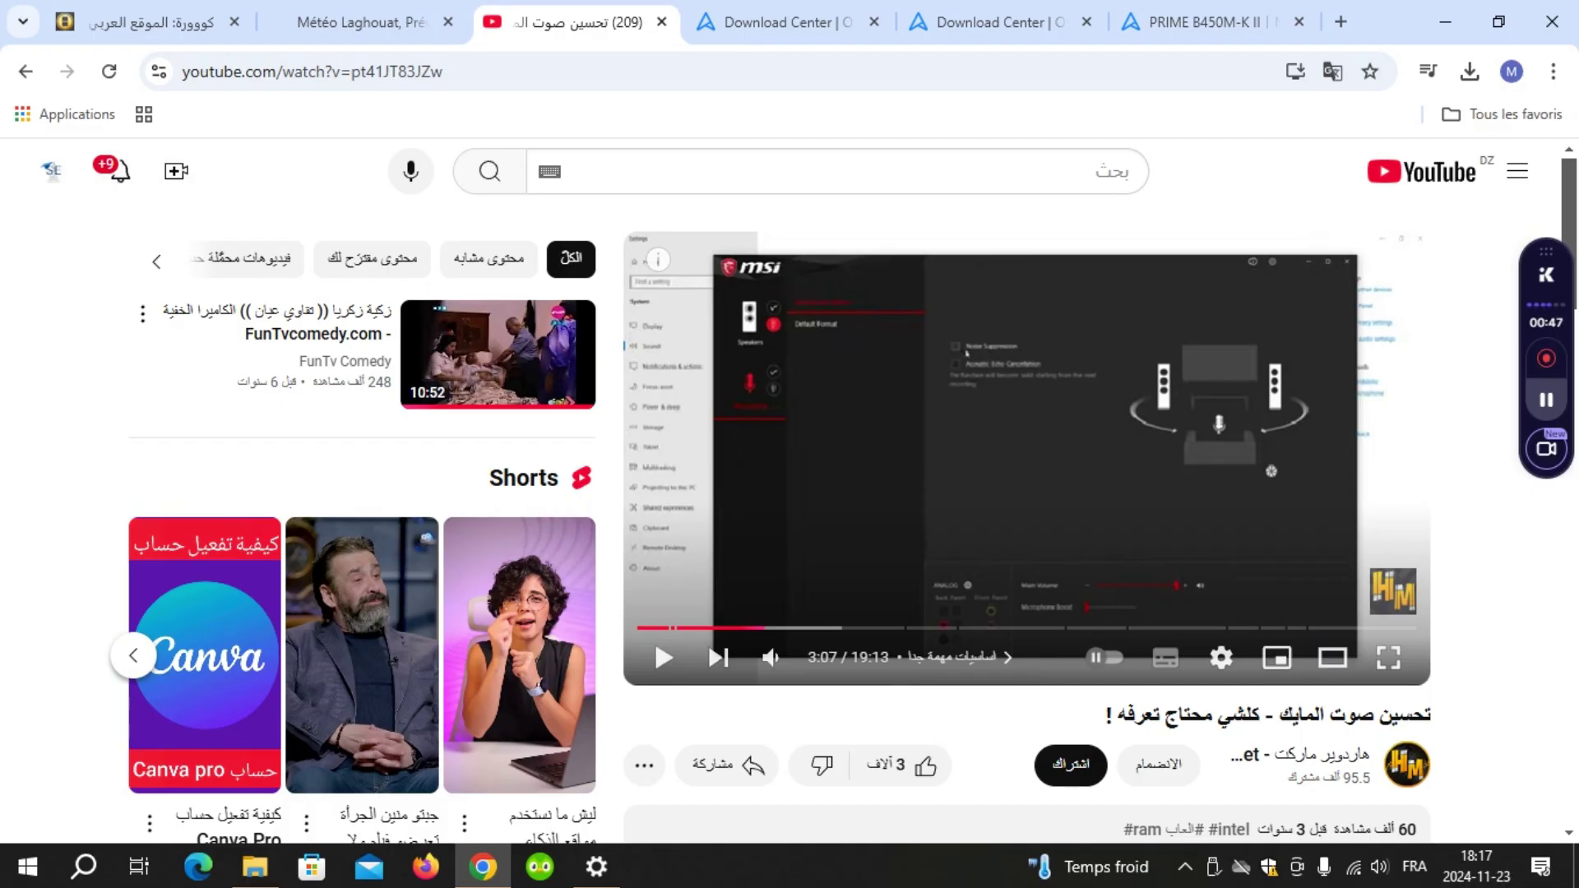
left_click(51, 170)
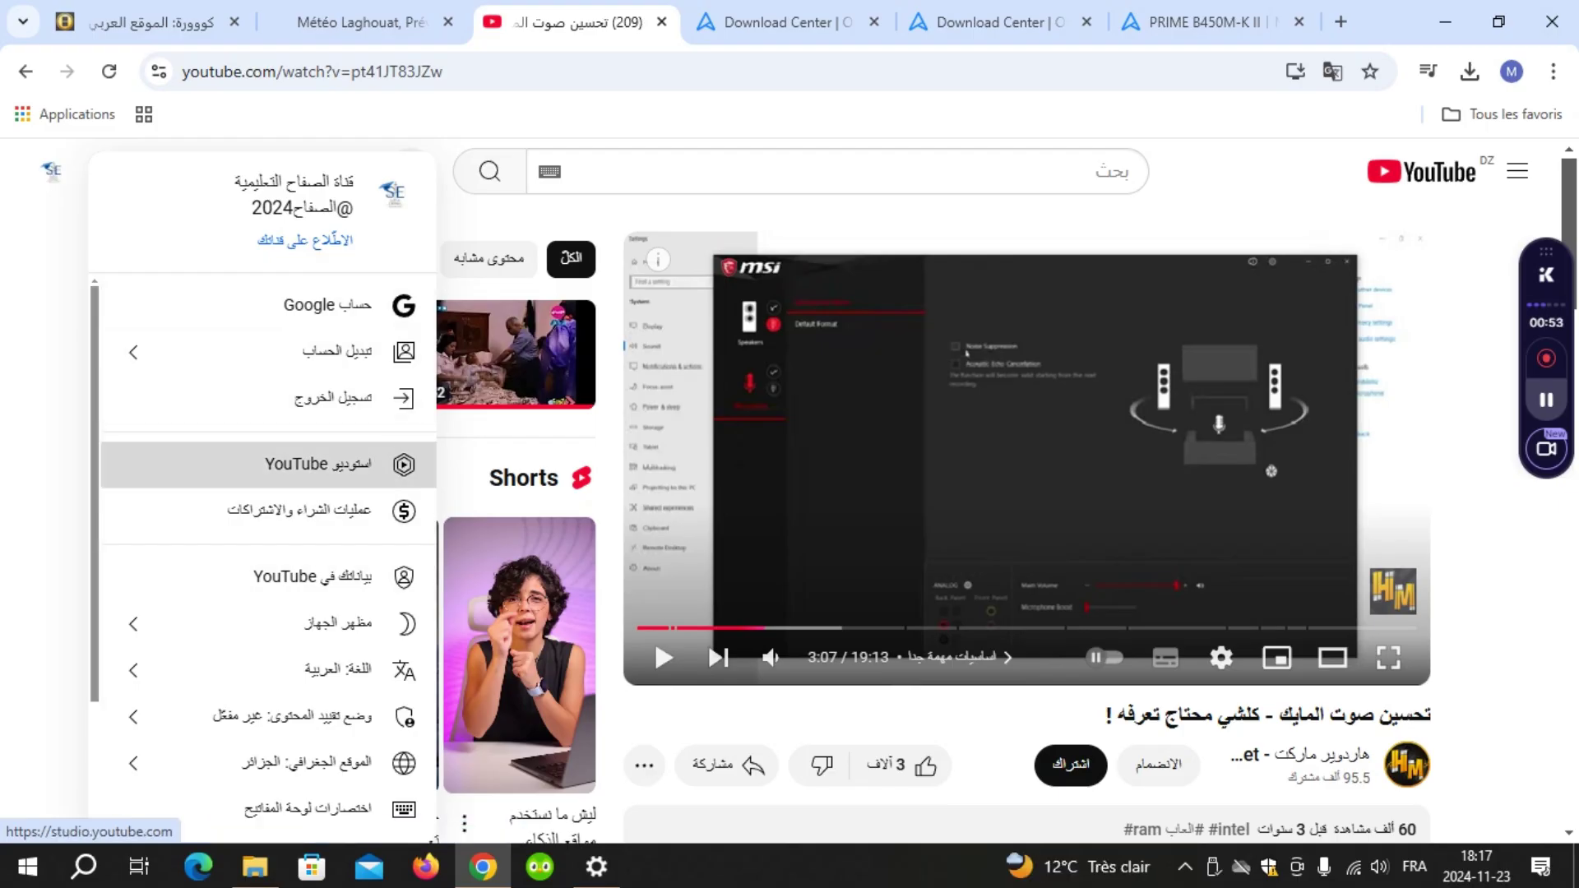
left_click(320, 464)
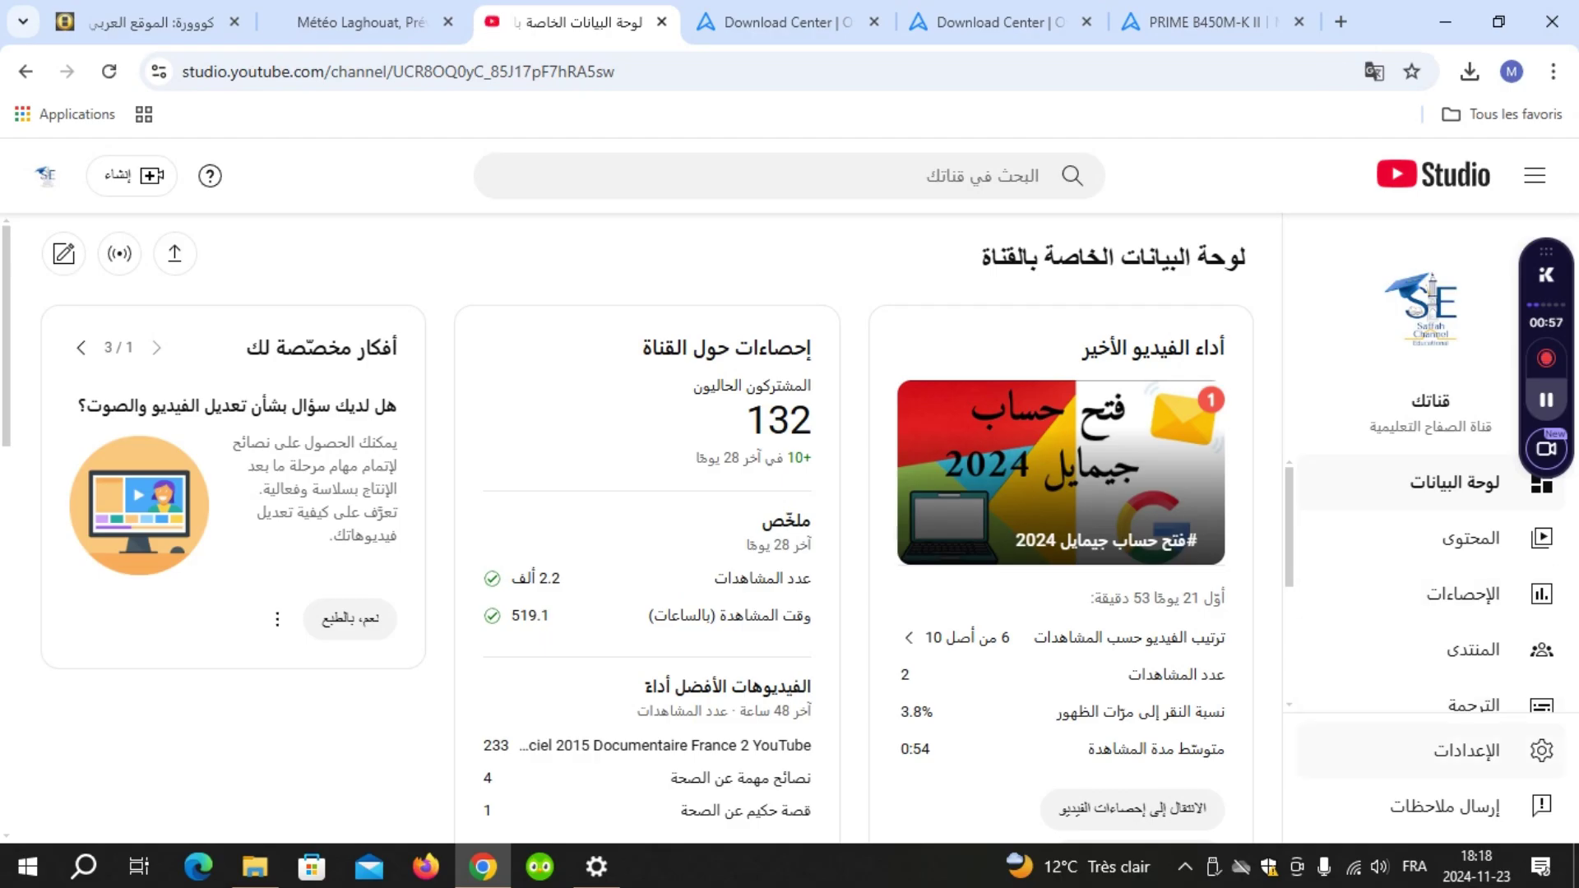
left_click(1472, 750)
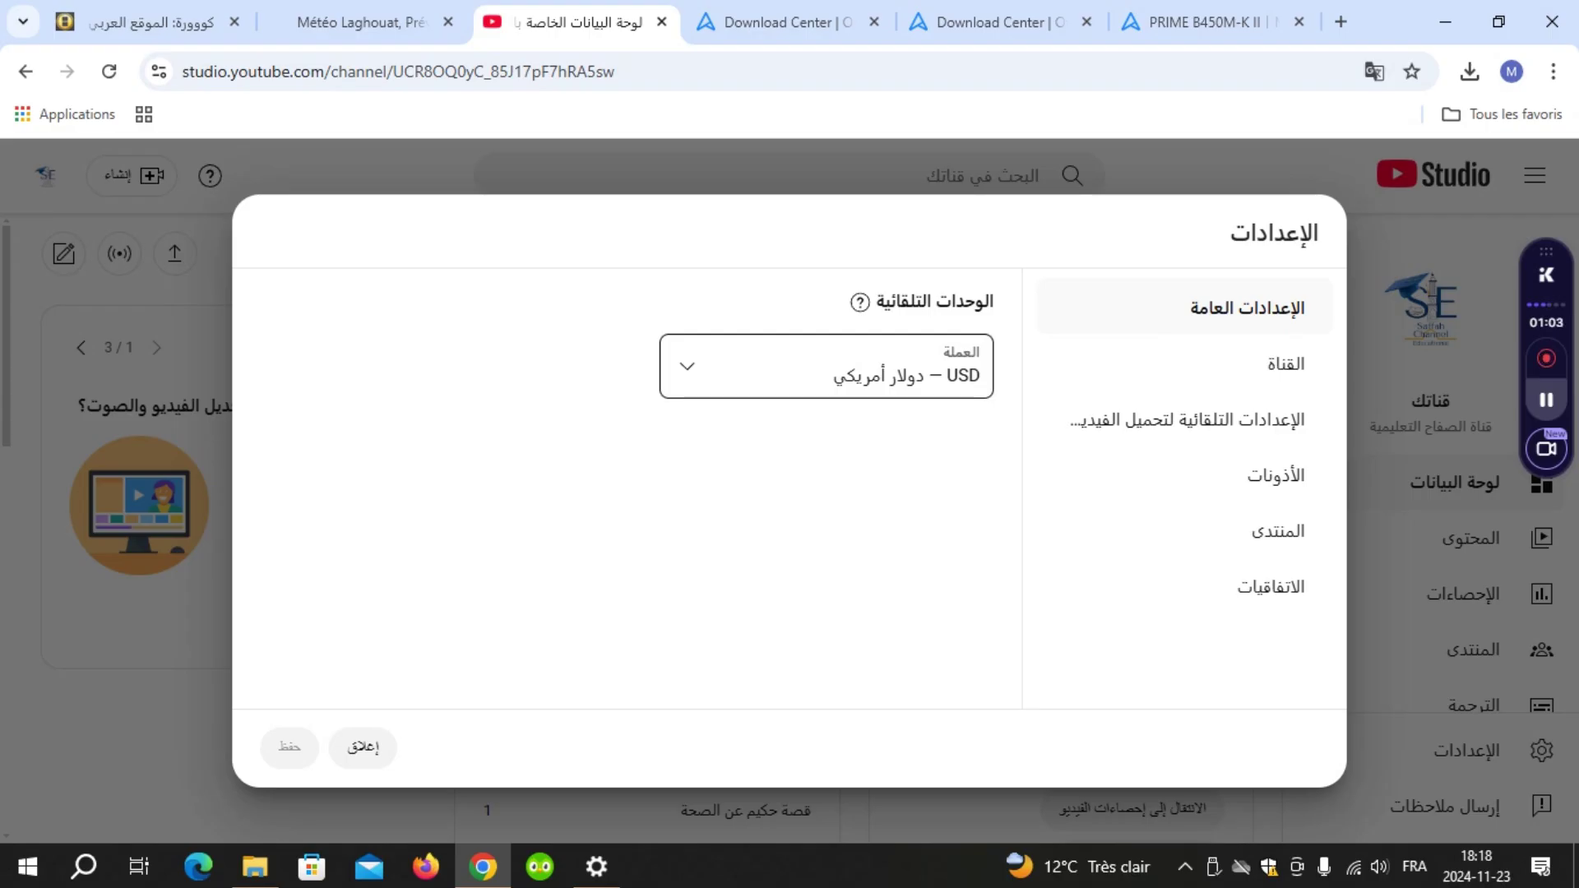
left_click(1184, 380)
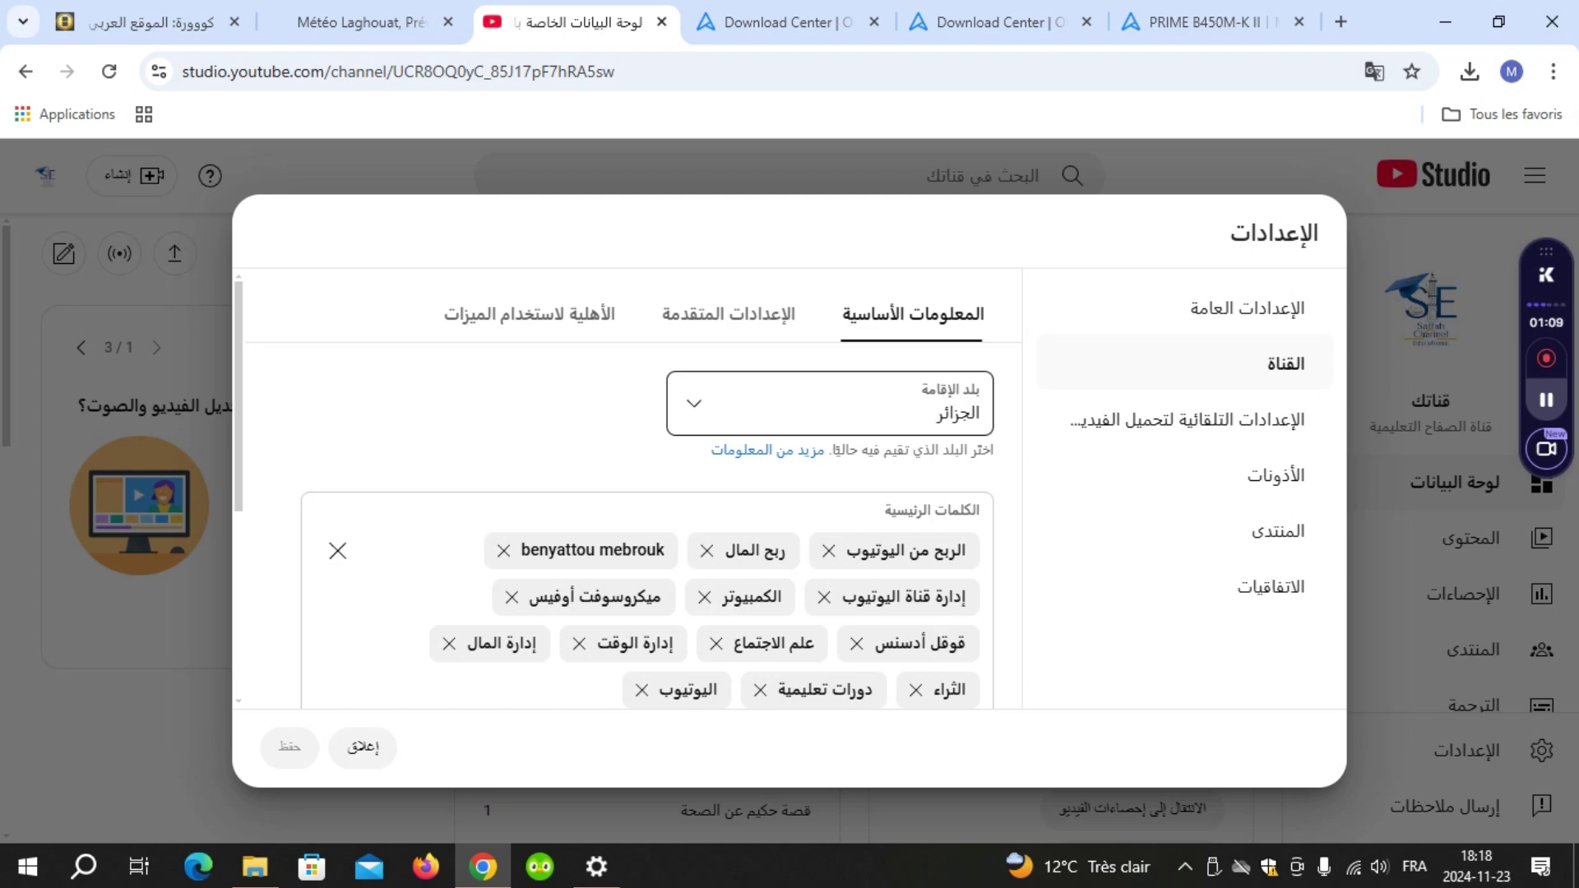
Step: Add "الربح من اليوتيوب" to the end of the channel's keywords (الكلمات الرئيسية) in the basic information settings
scroll(625, 527, "down", 2)
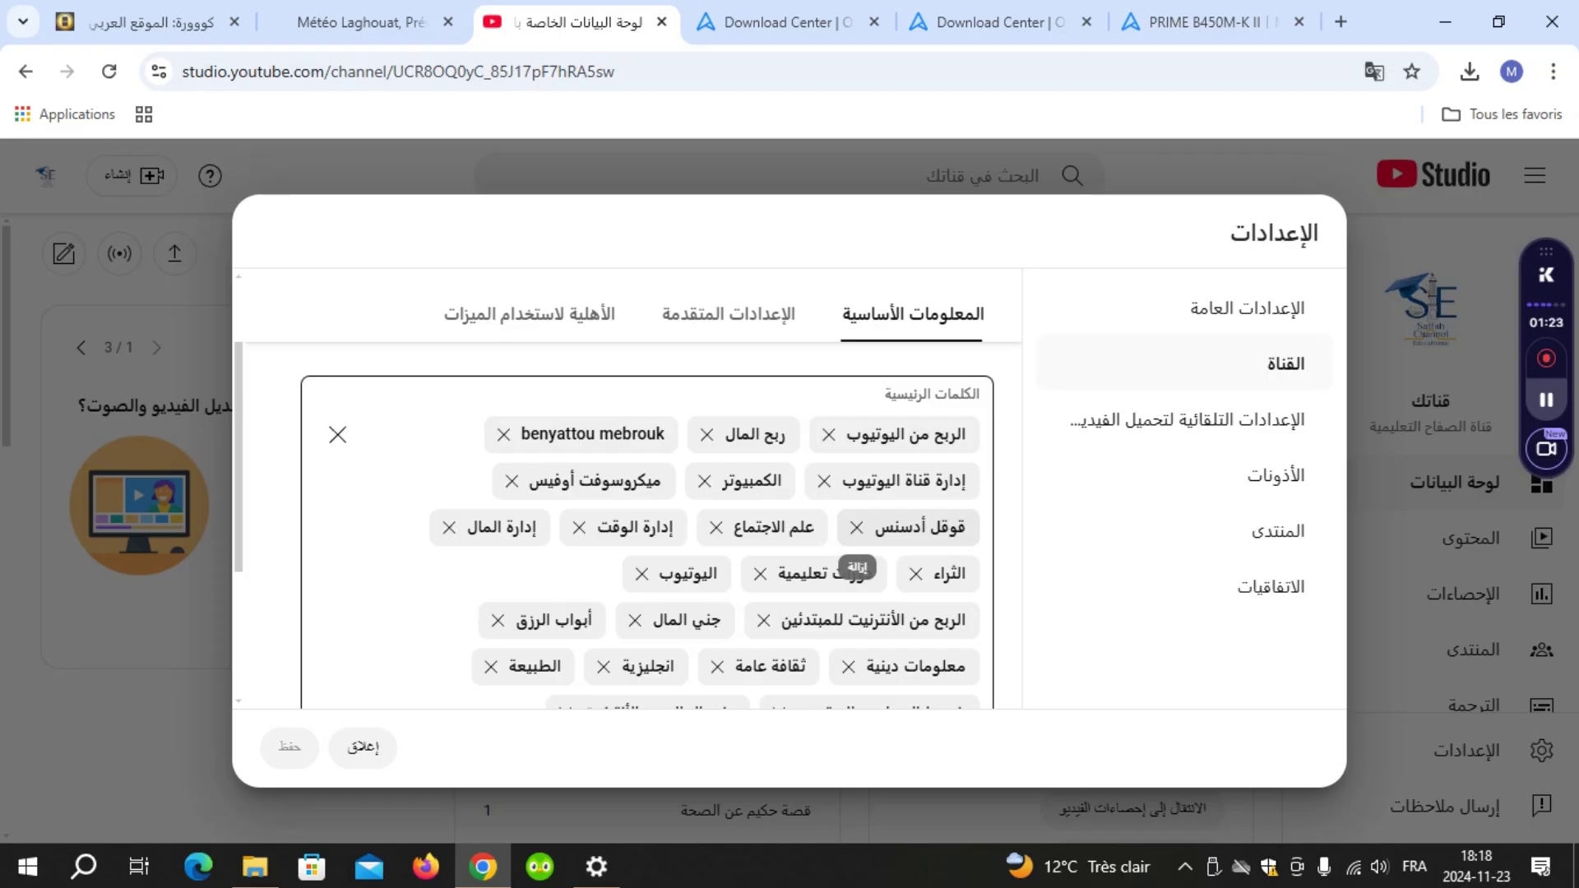
scroll(646, 526, "down", 3)
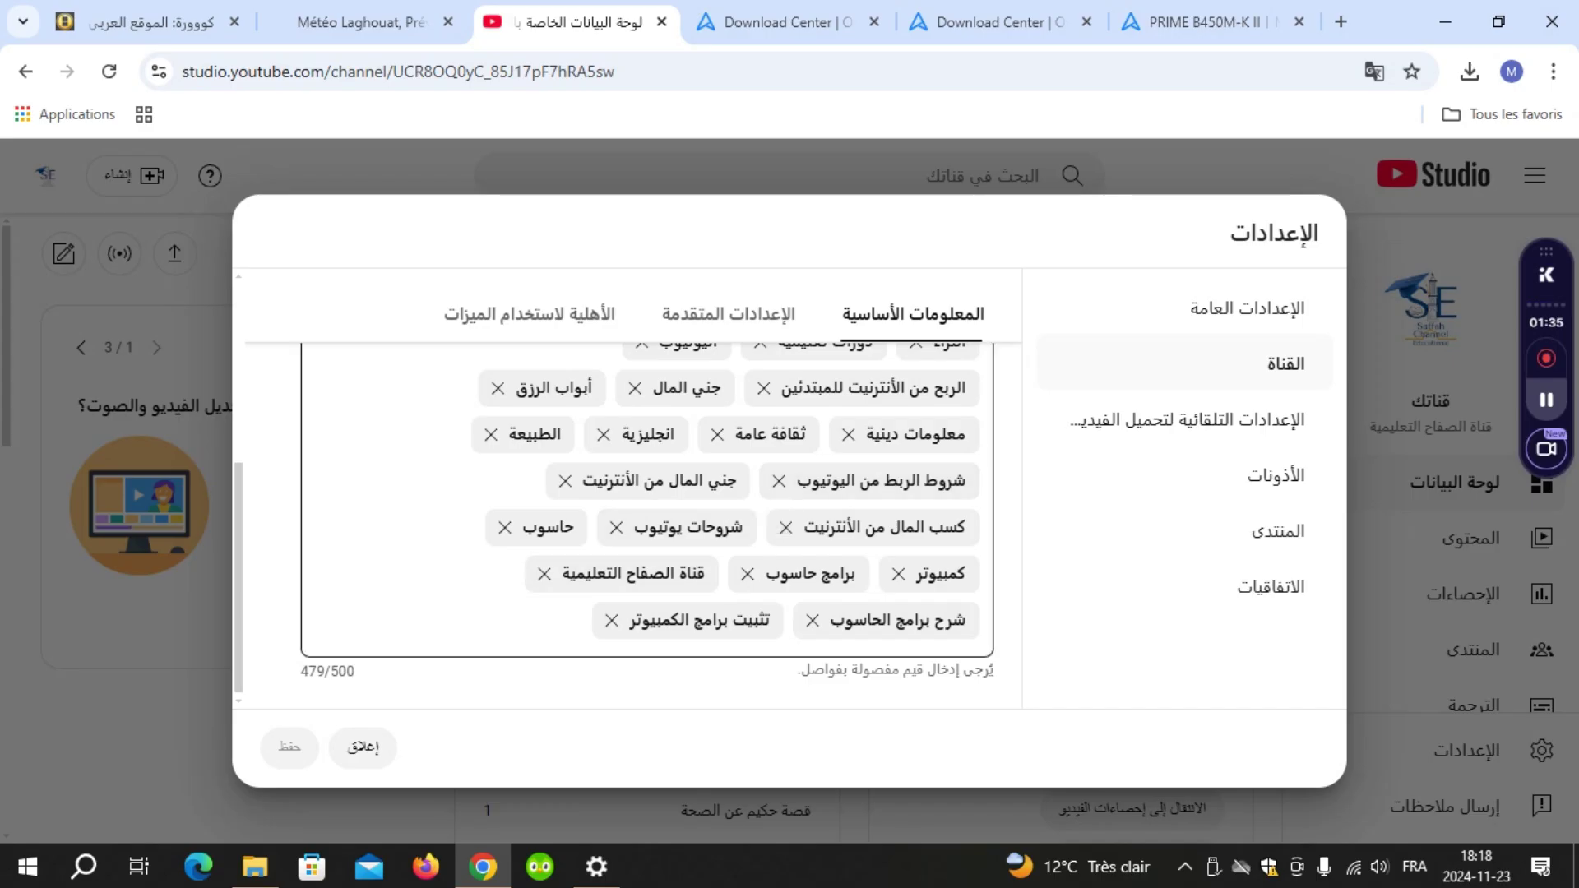
left_click(583, 620)
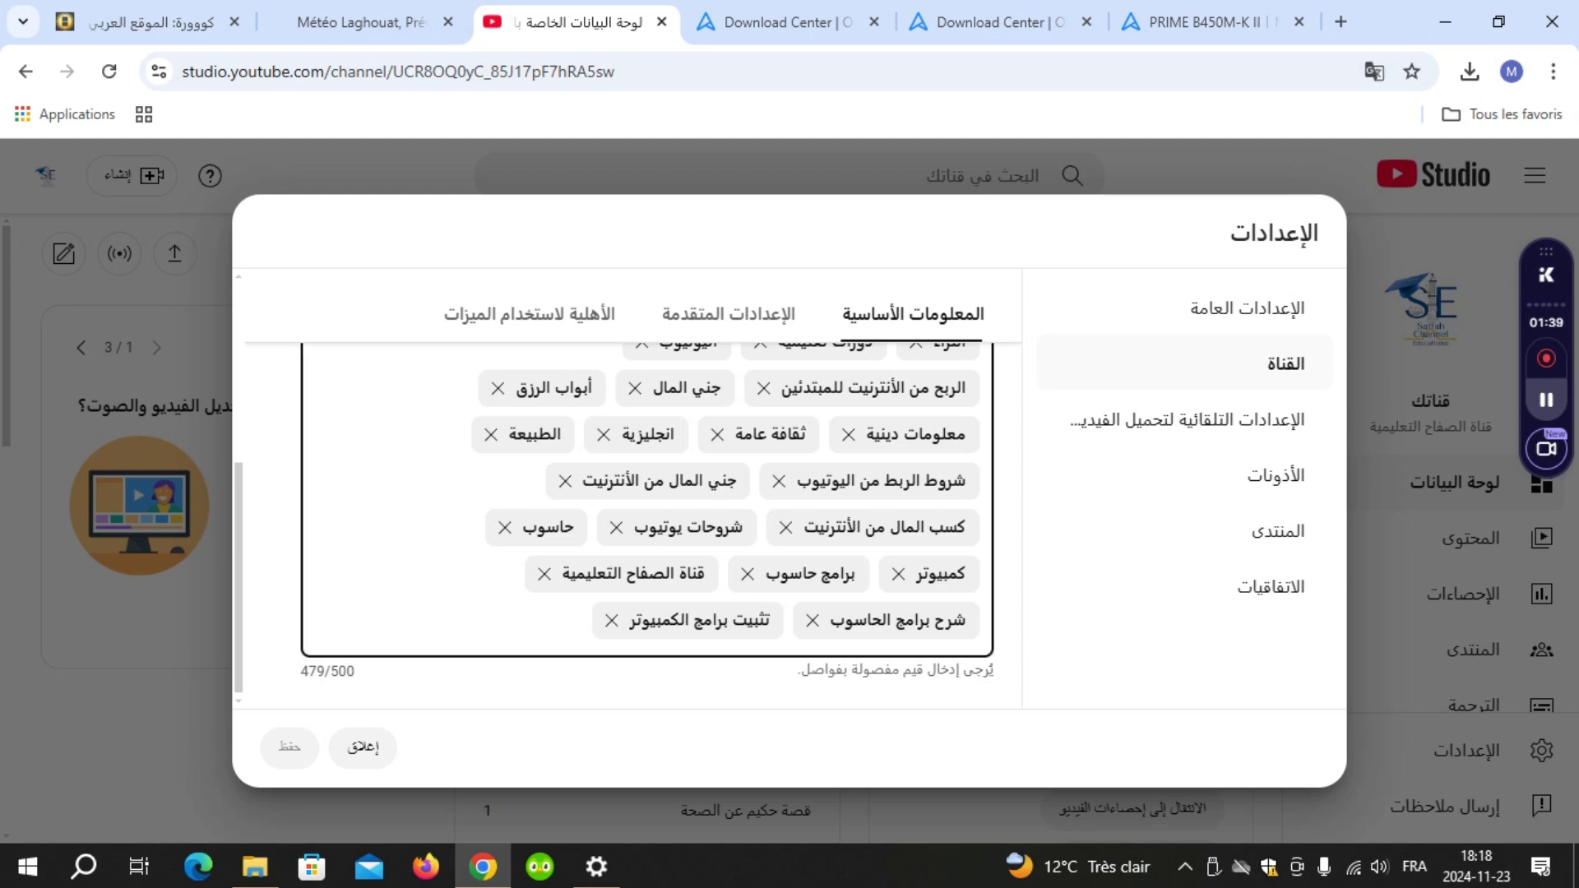
key("alt+shift")
type("الربح من ال")
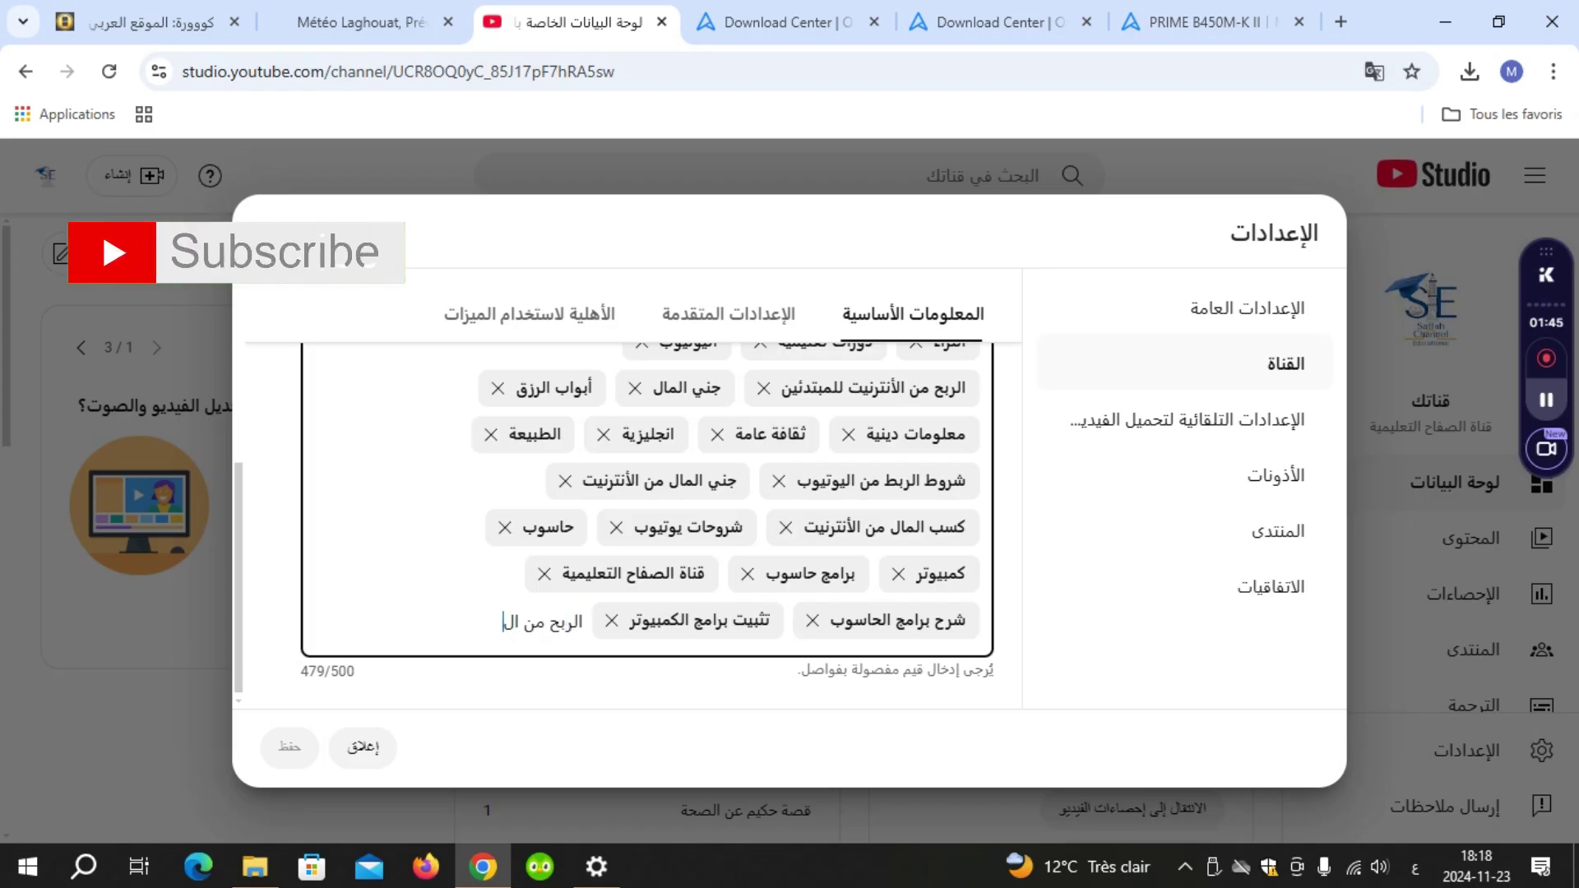
type("يوتيوب")
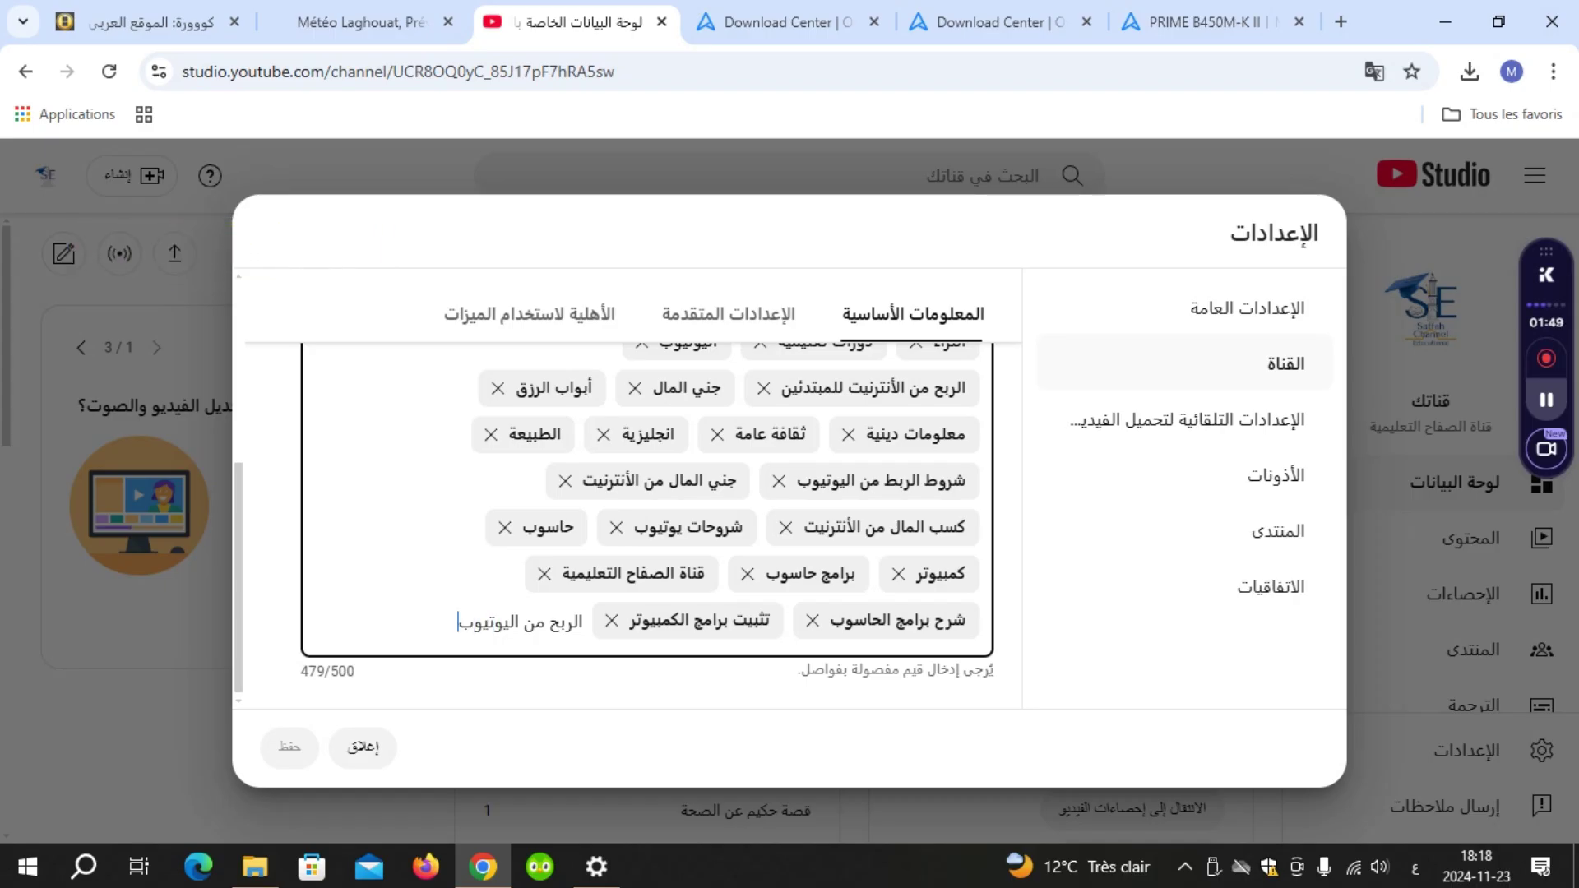
key("Return")
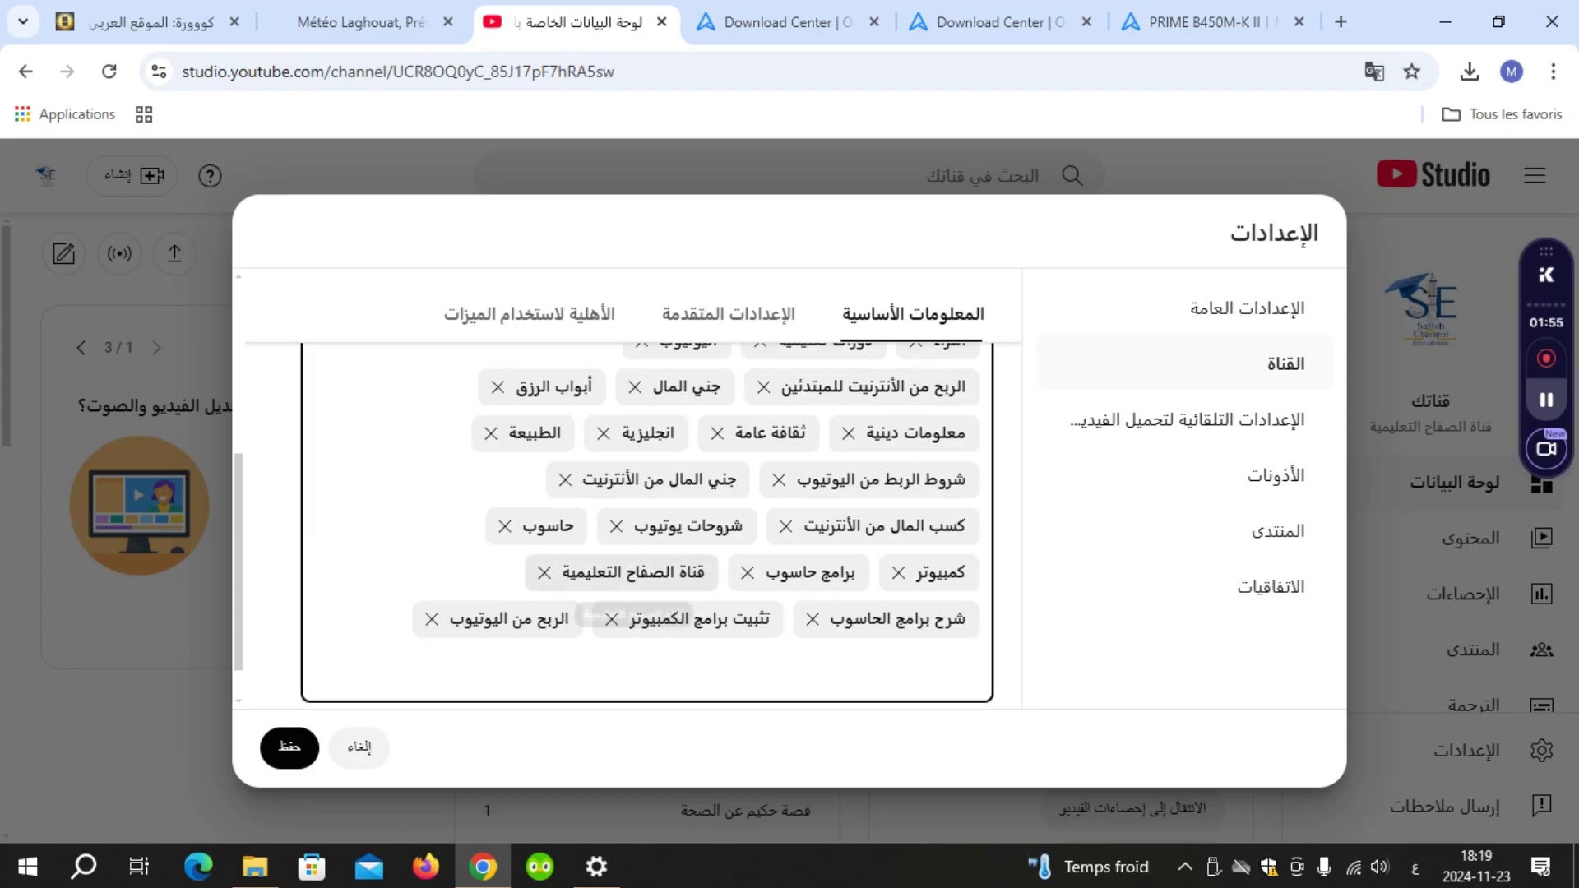
scroll(647, 523, "down", 1)
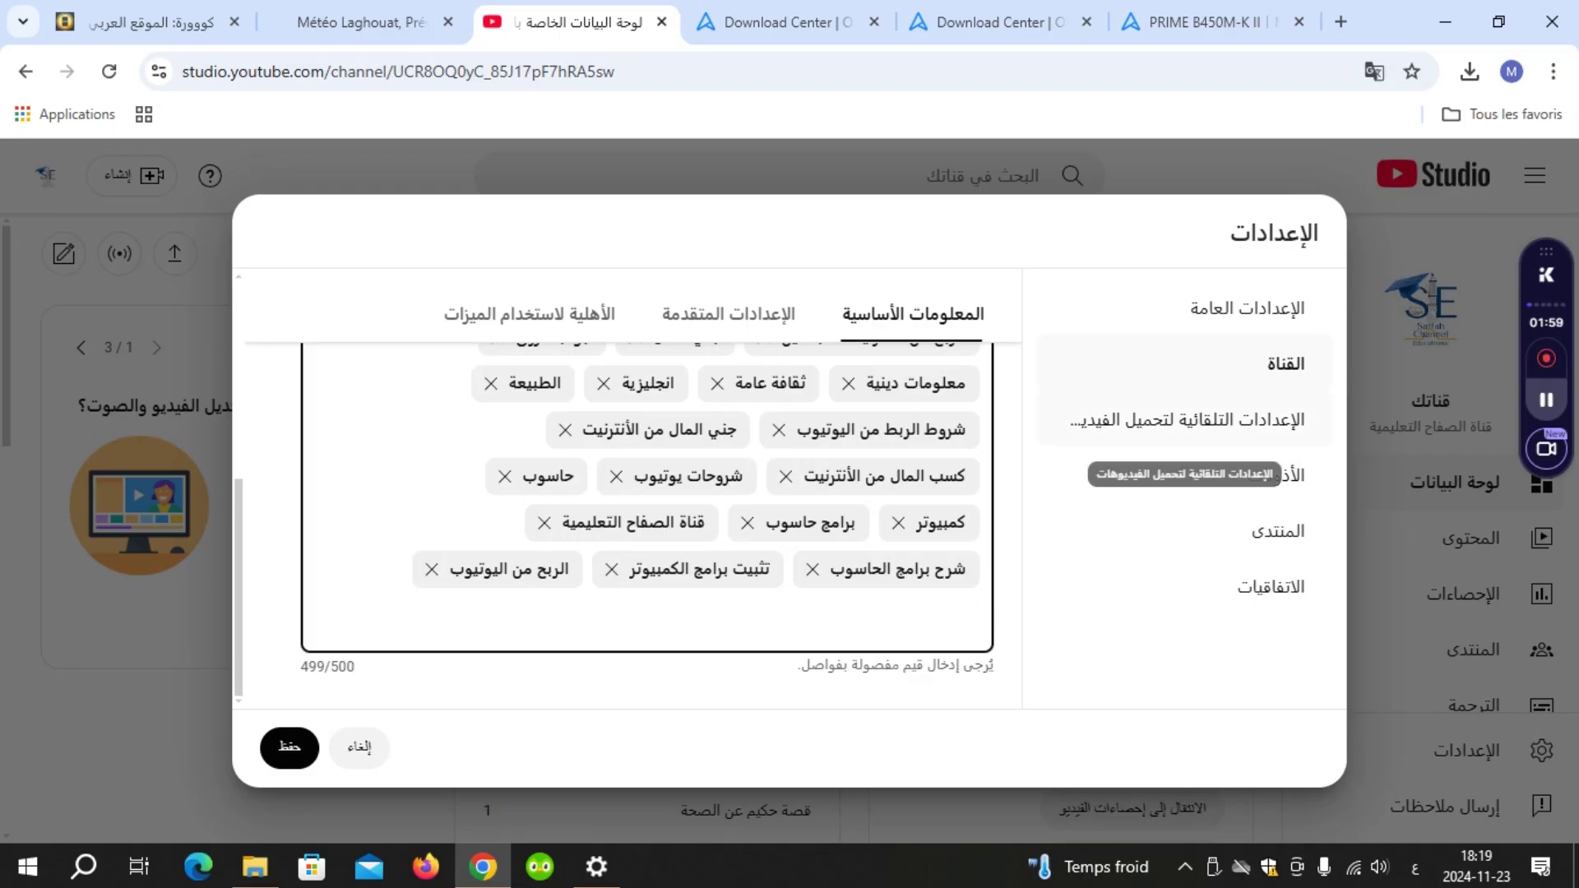
Step: Open the upload defaults and examine the default title field and the hashtags and social links in the default description
left_click(1184, 419)
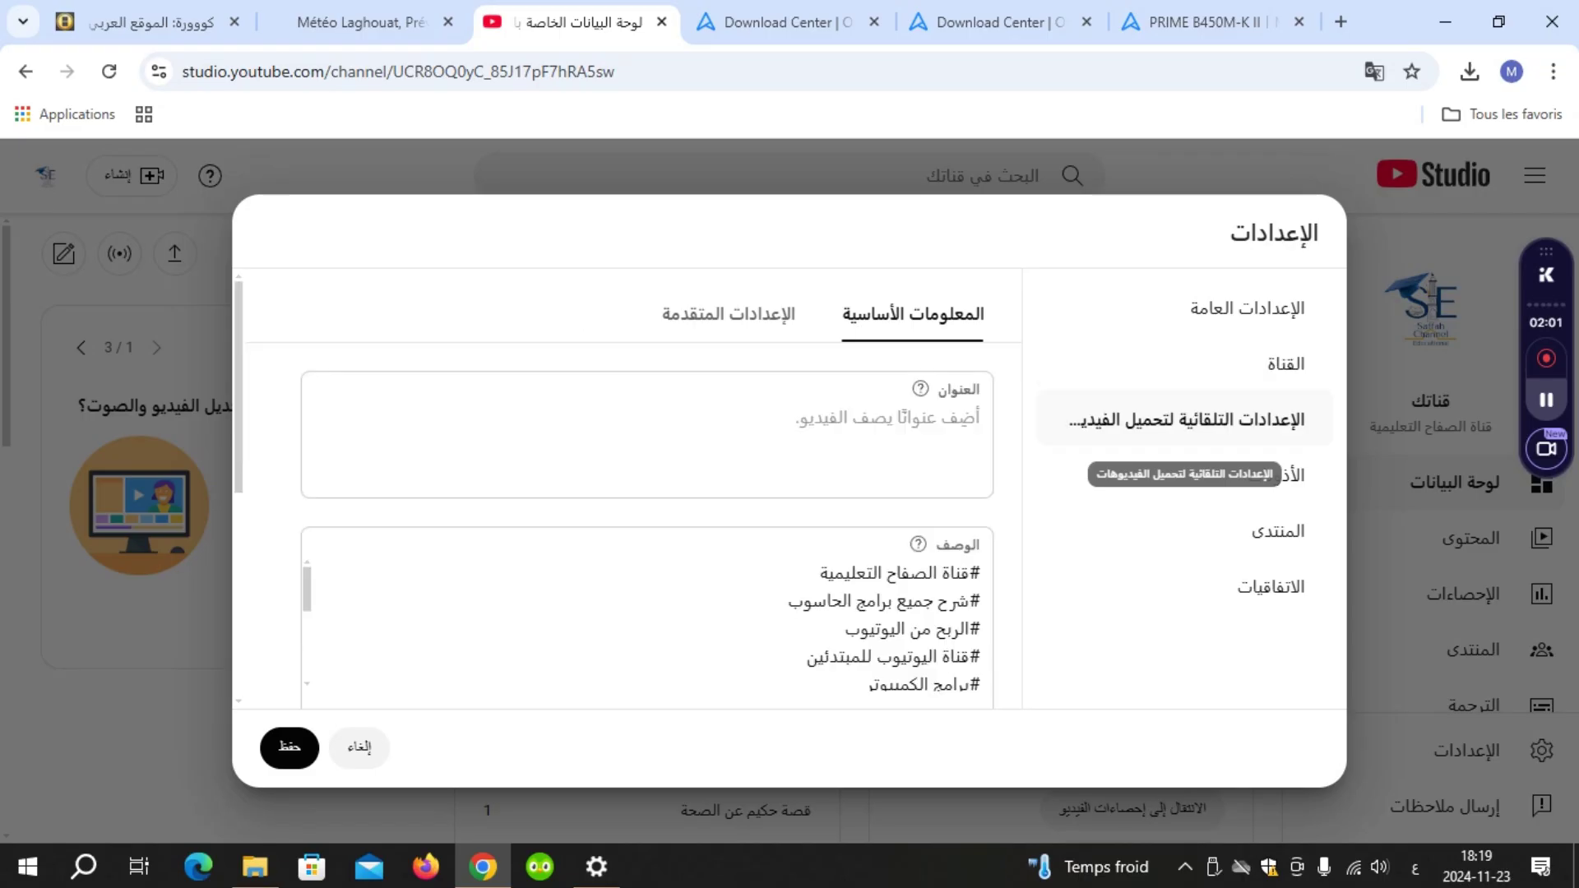
left_click(904, 427)
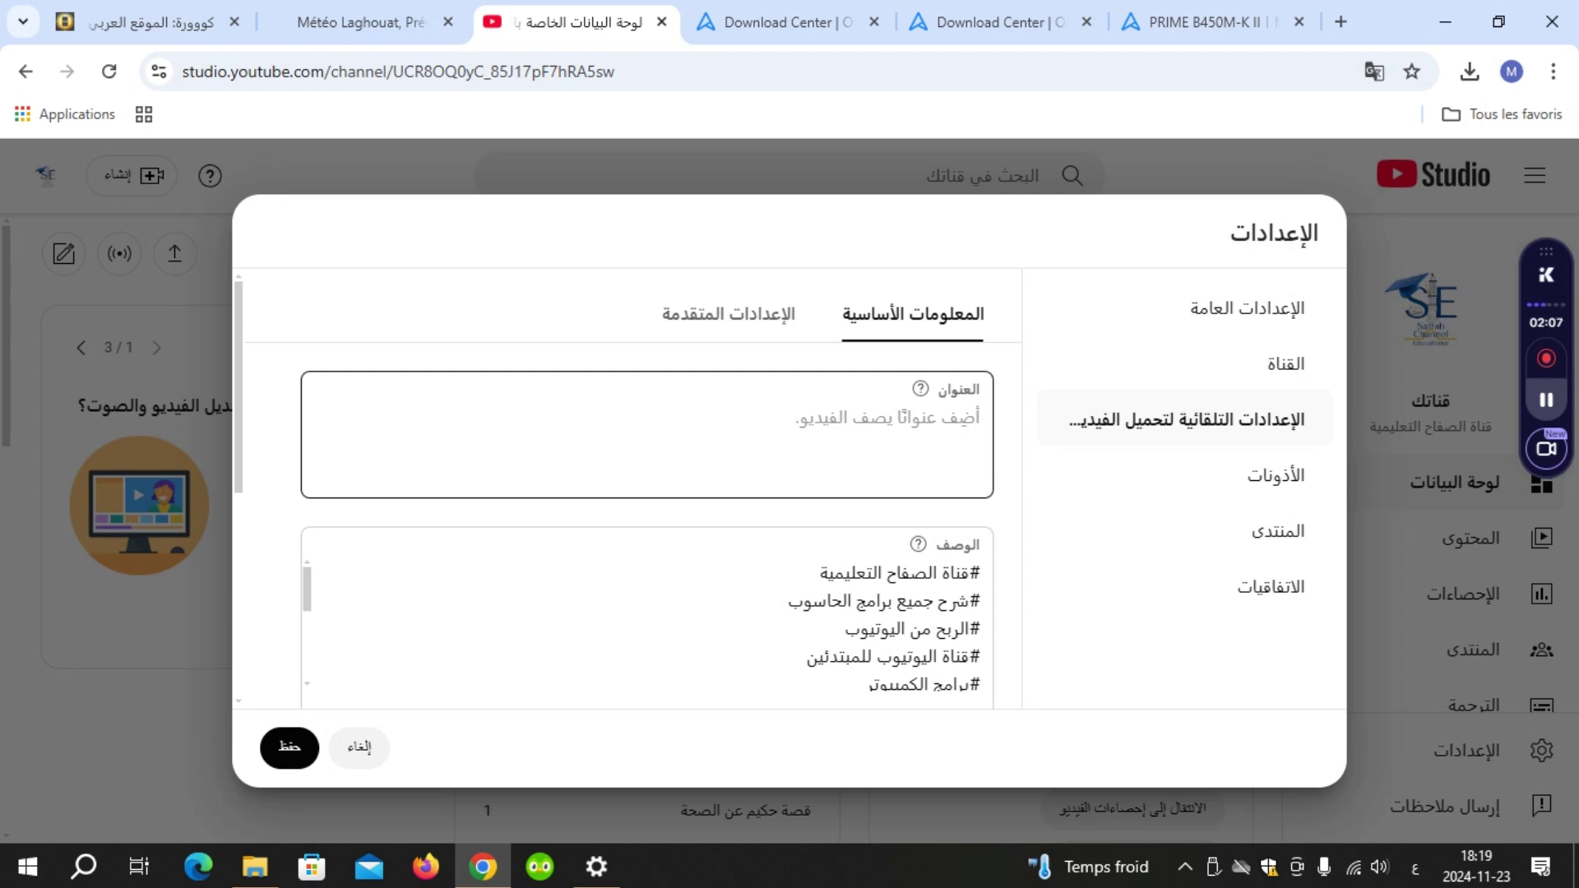
scroll(647, 526, "down", 3)
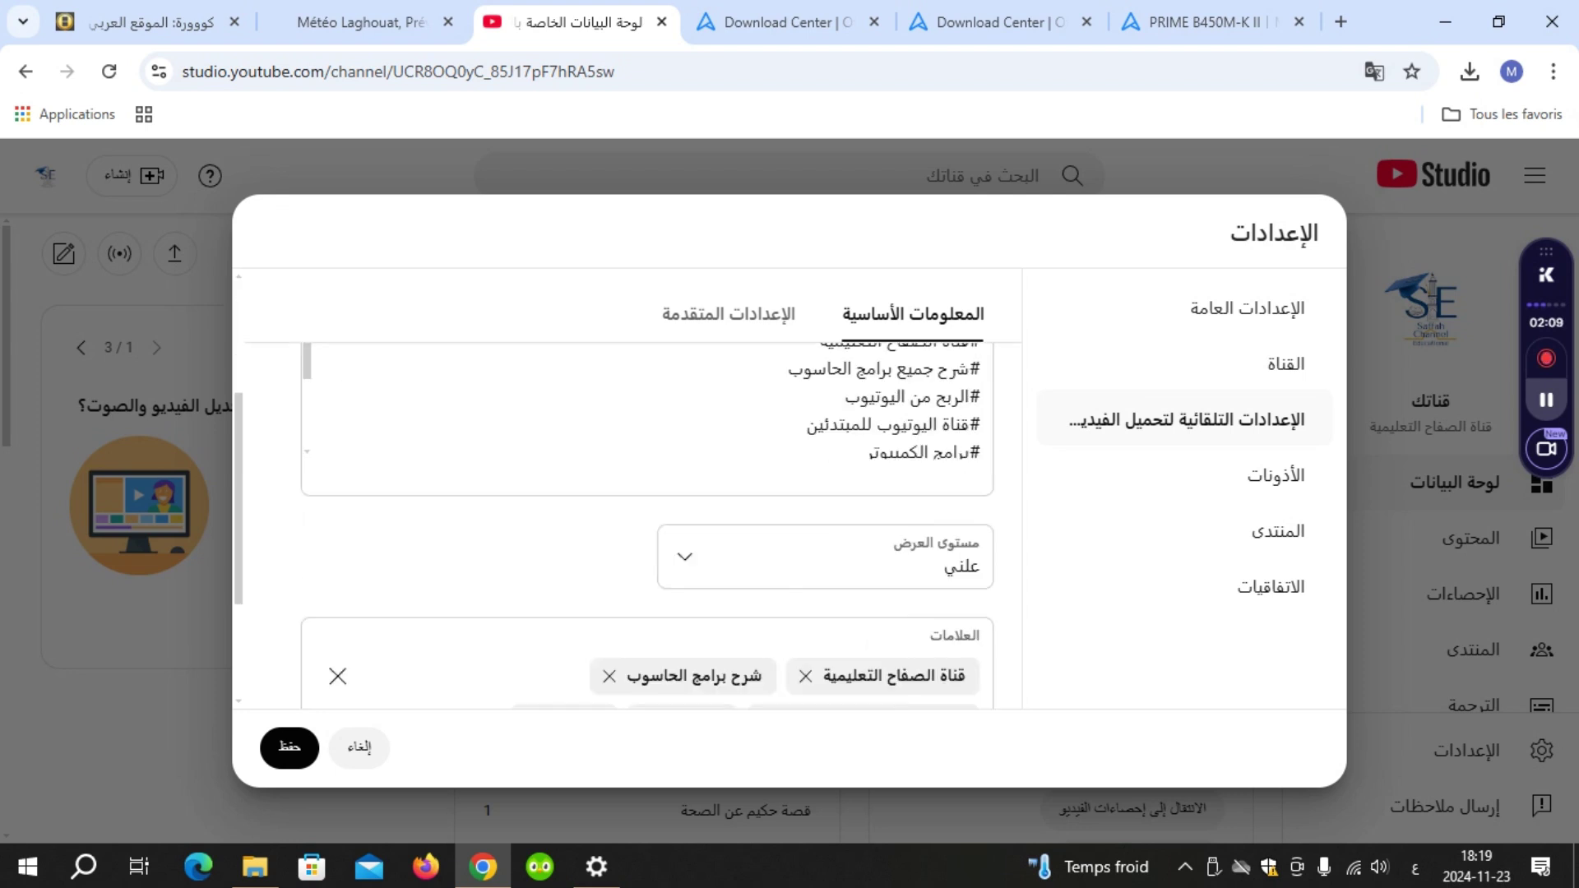
scroll(647, 527, "up", 2)
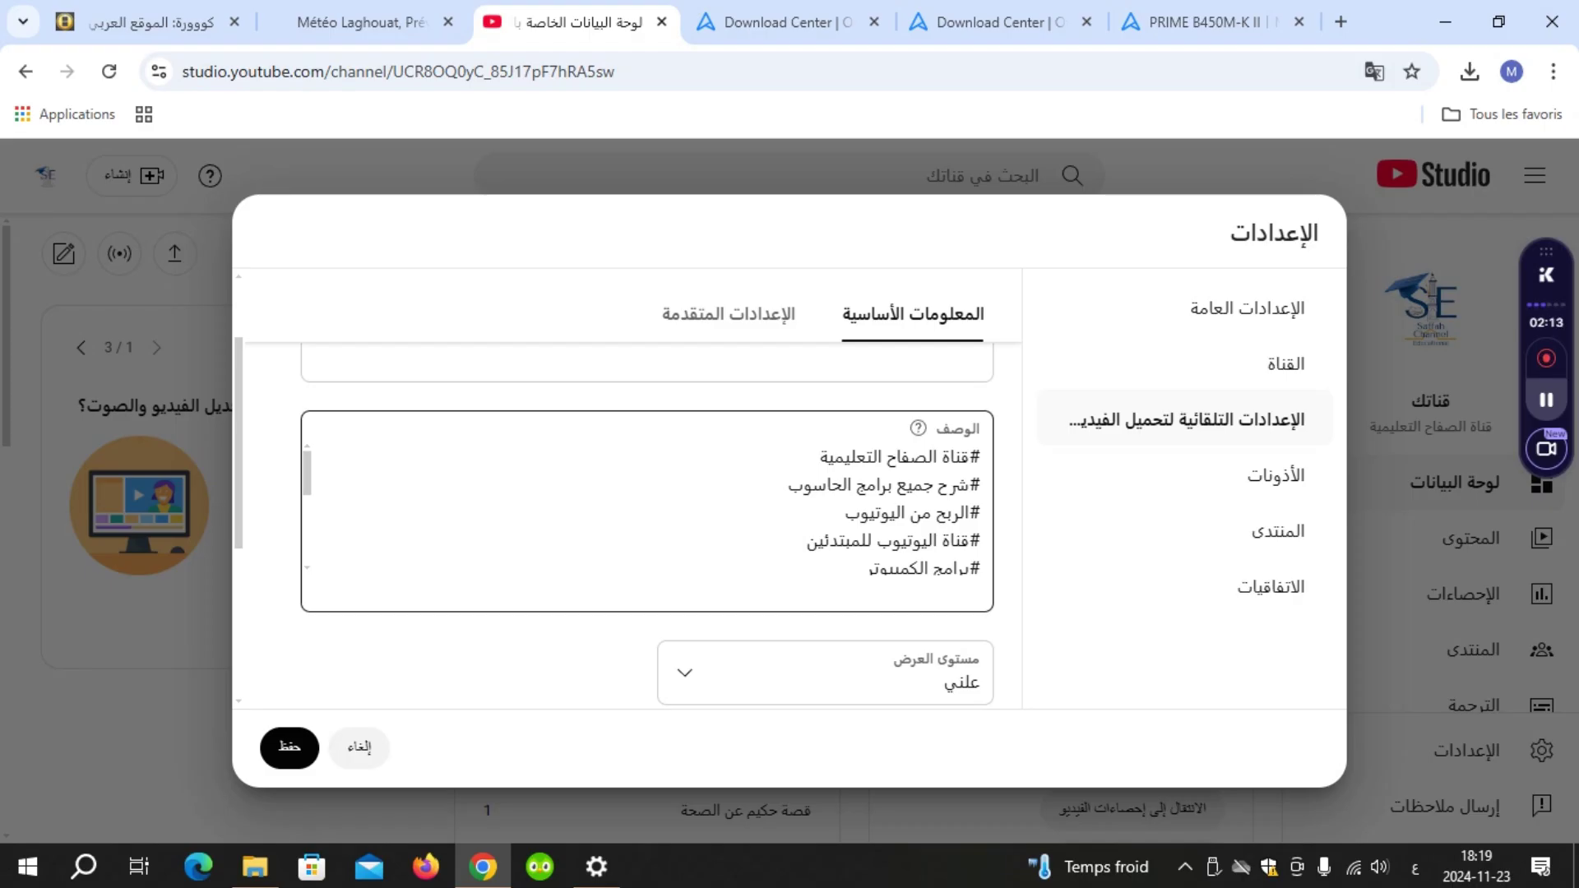
left_click(647, 510)
scroll(647, 509, "down", 4)
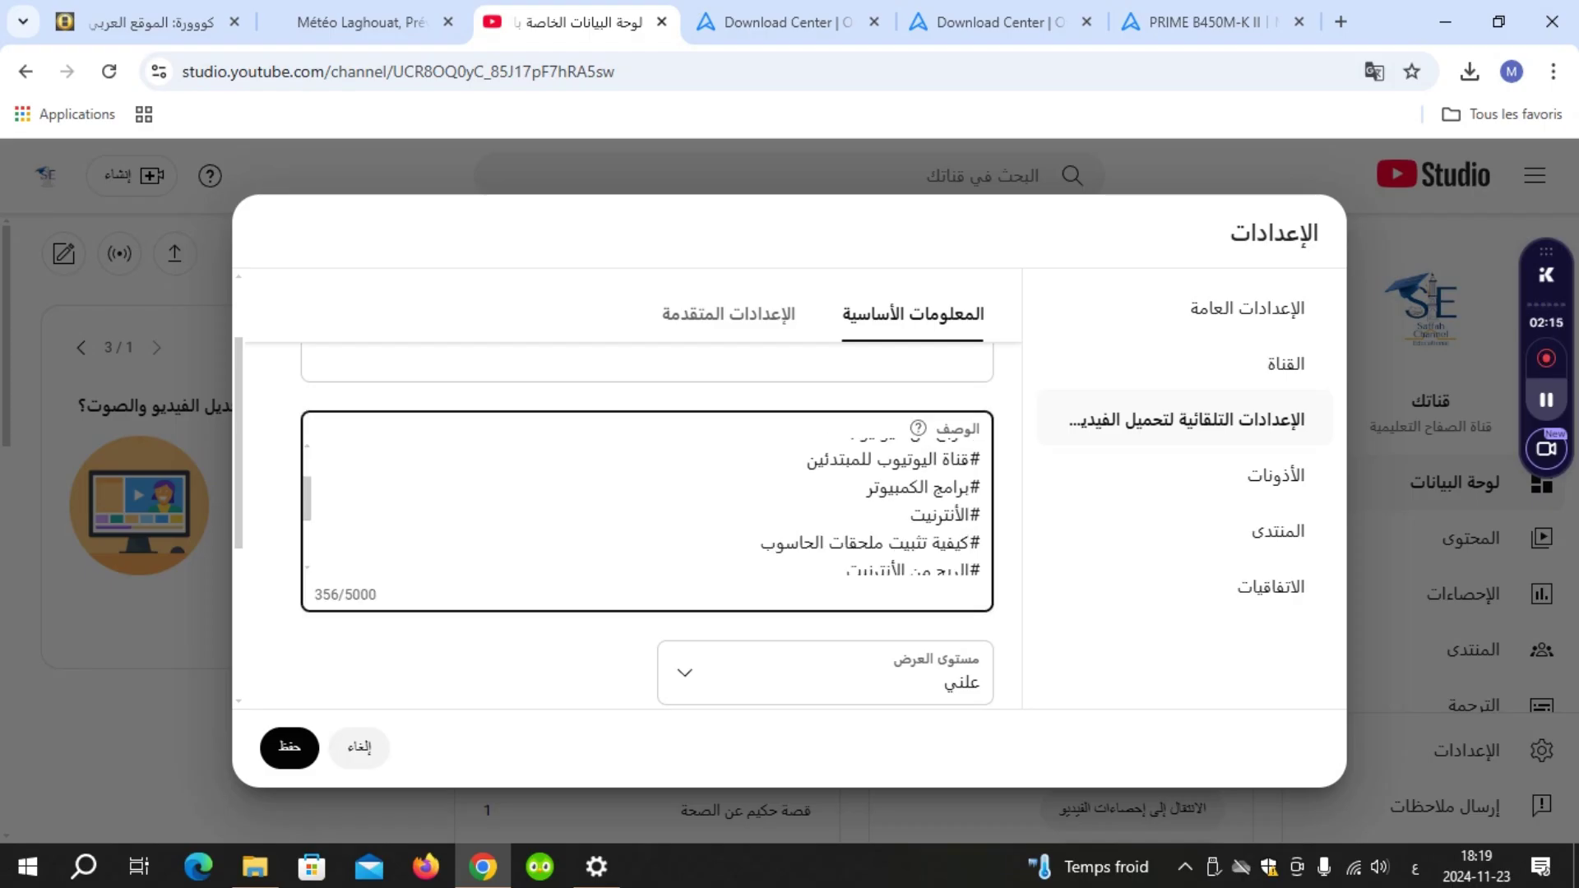
scroll(647, 510, "up", 4)
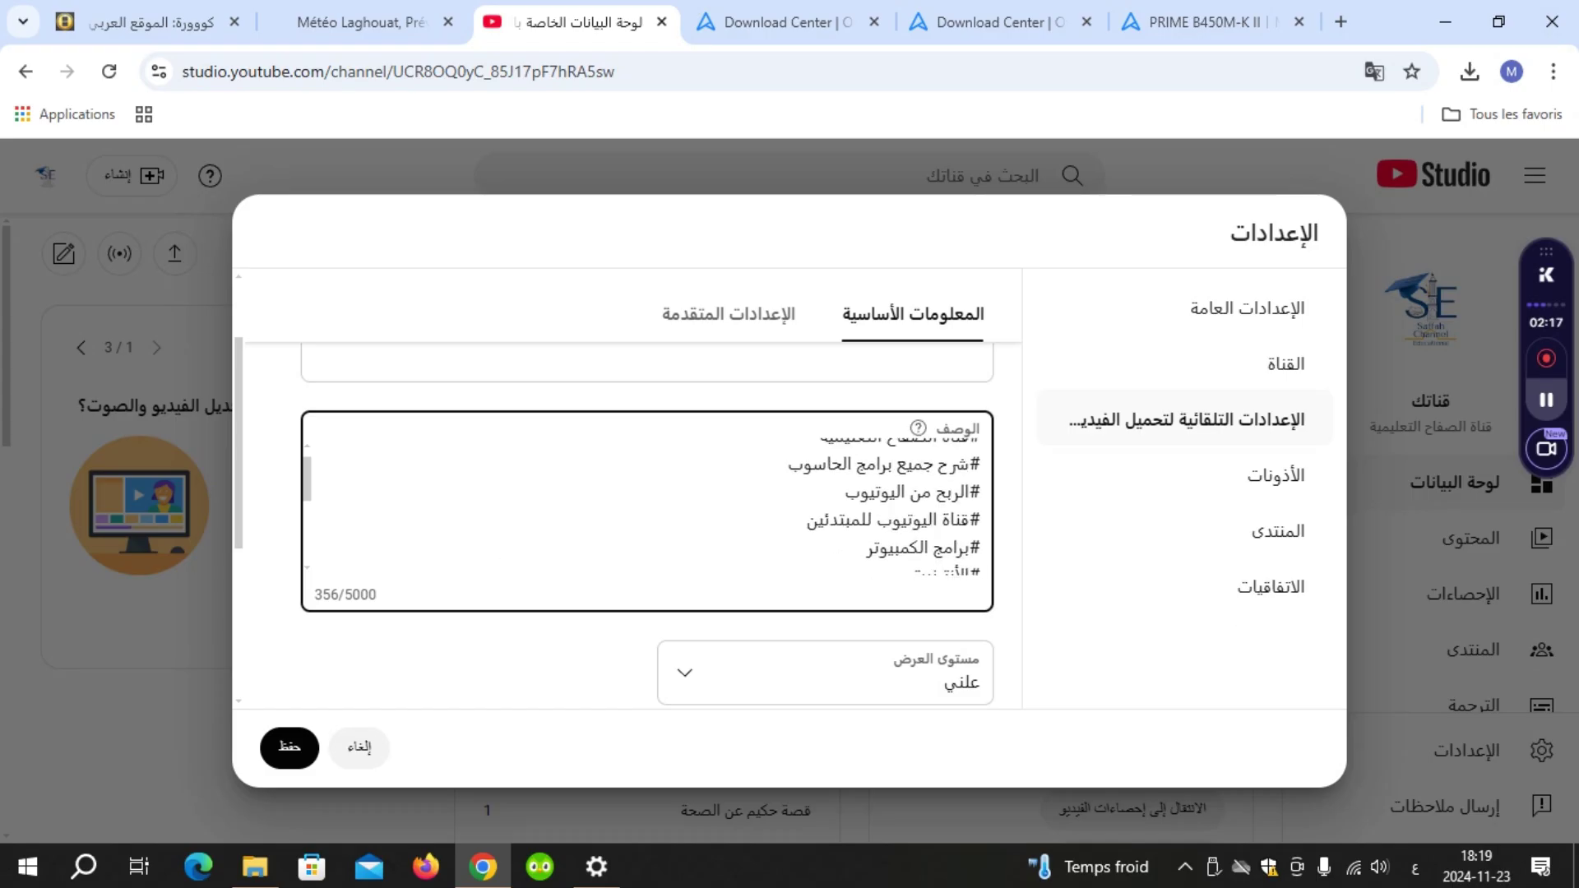
scroll(647, 510, "up", 1)
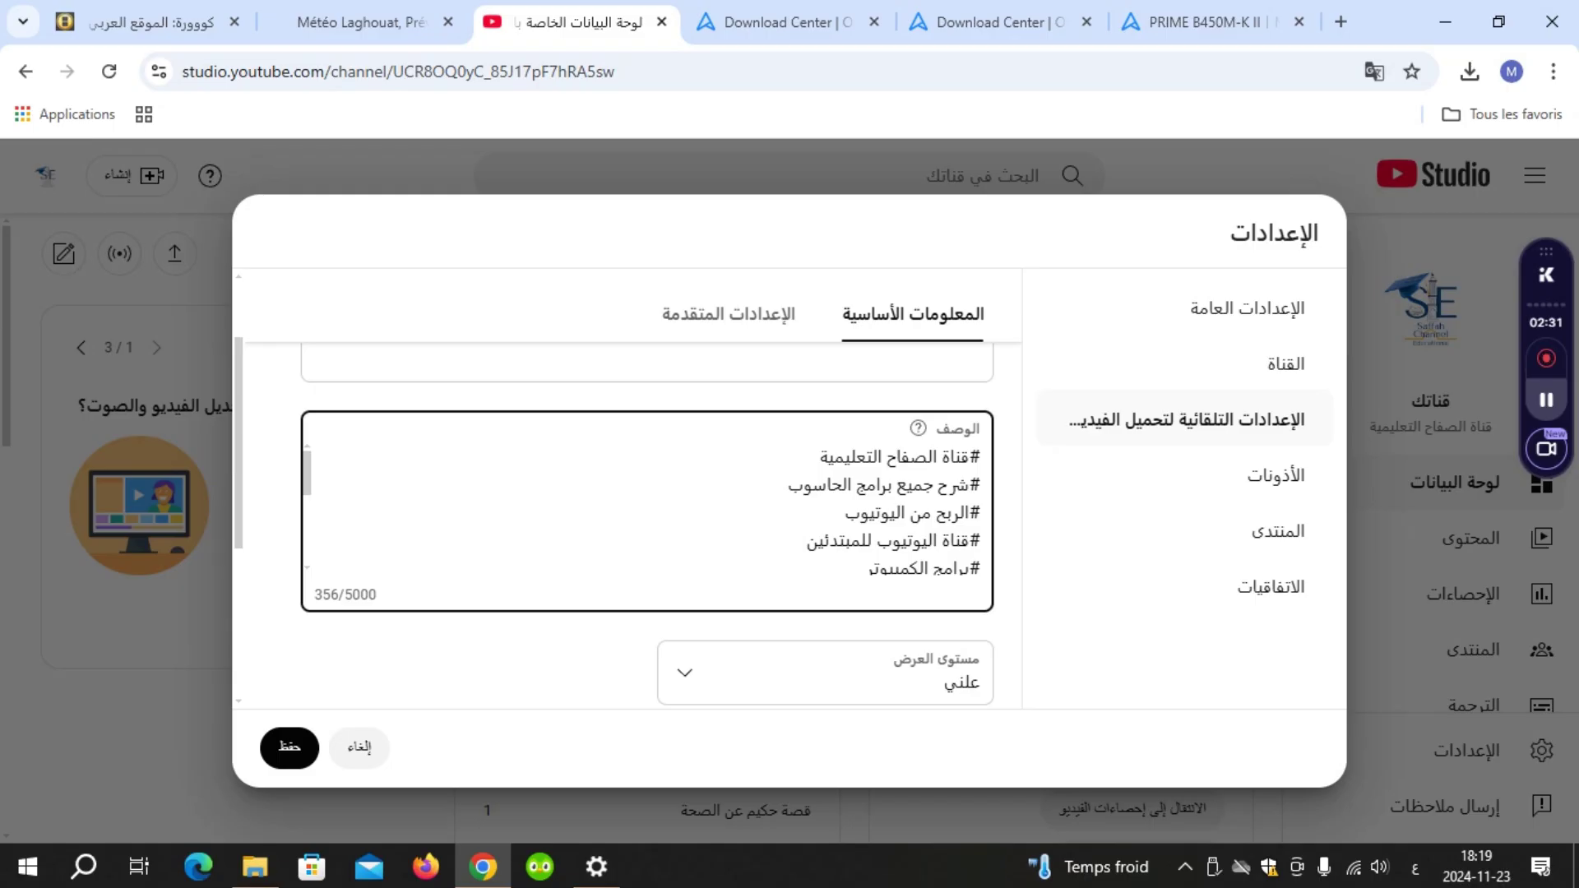
scroll(647, 510, "down", 2)
scroll(647, 510, "up", 2)
scroll(647, 510, "down", 3)
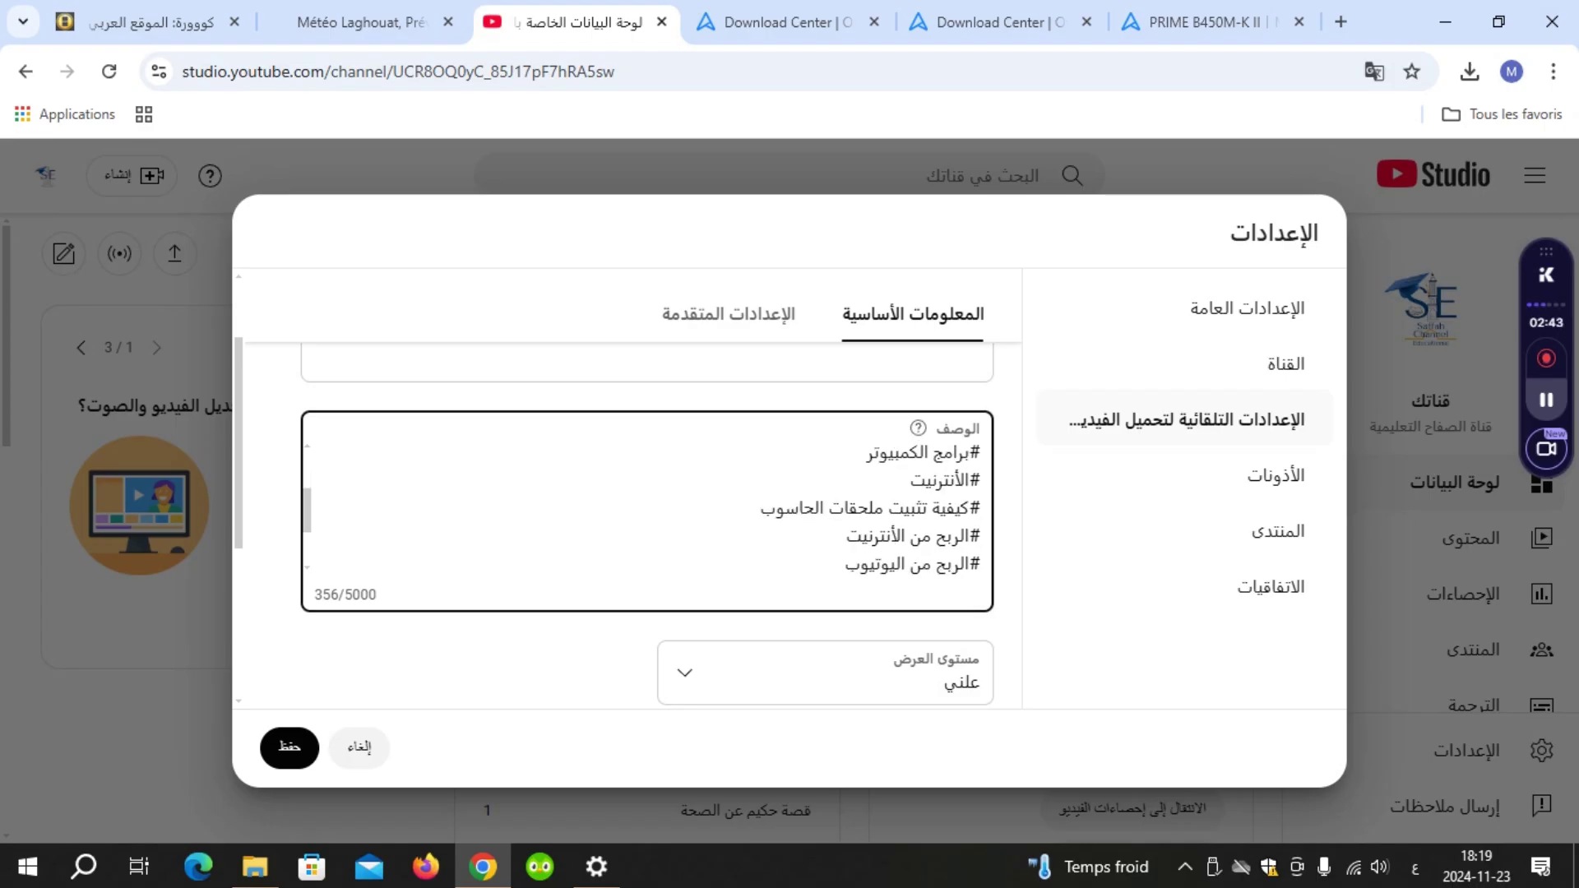
scroll(647, 510, "down", 2)
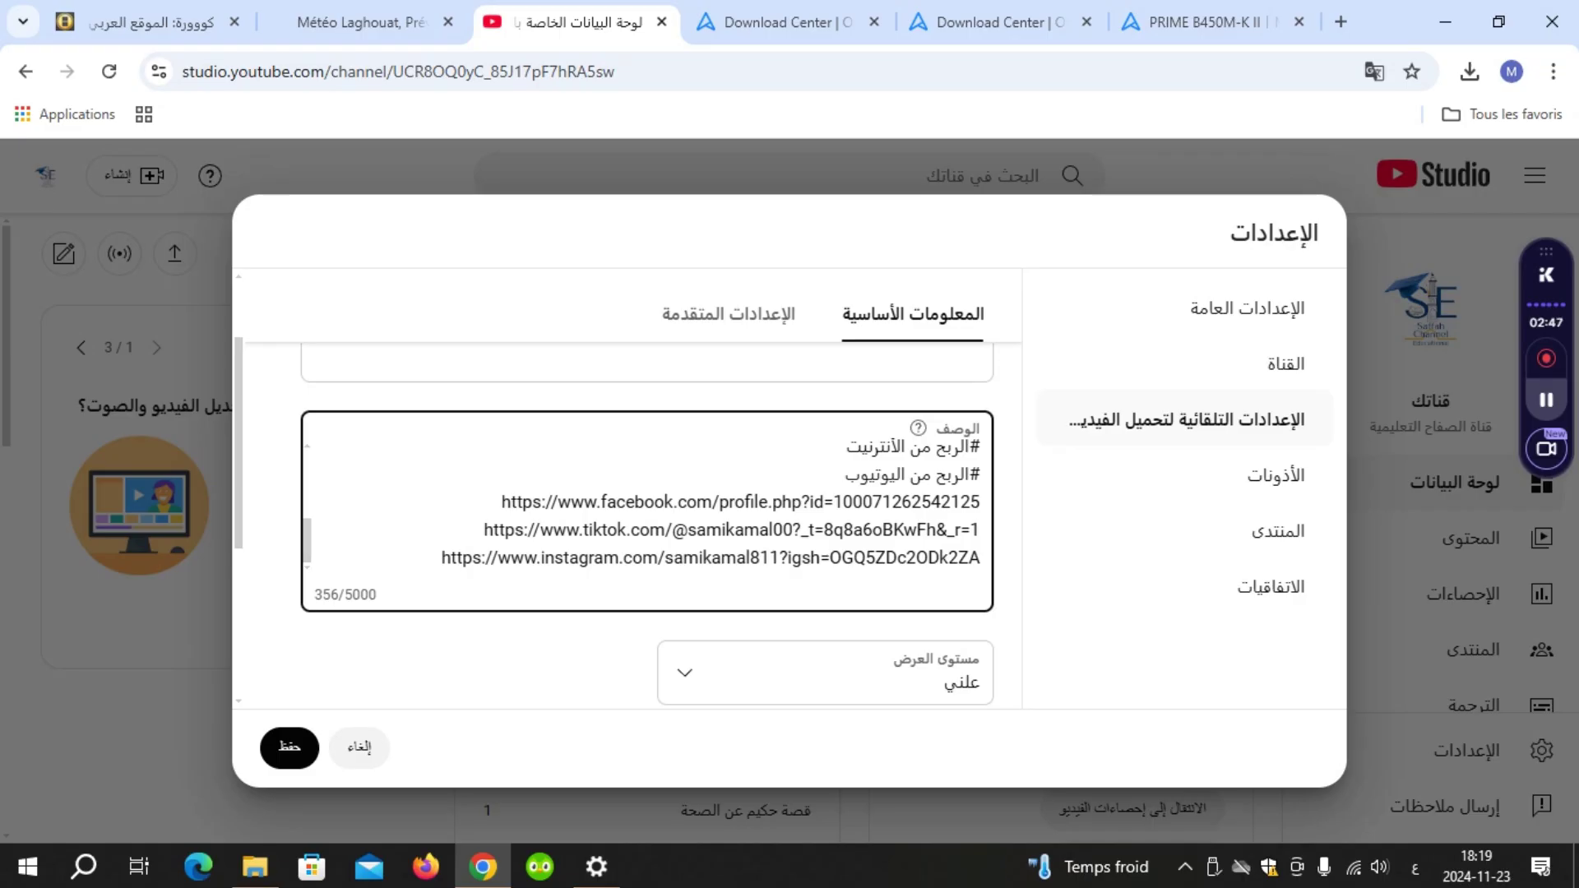
scroll(647, 510, "up", 3)
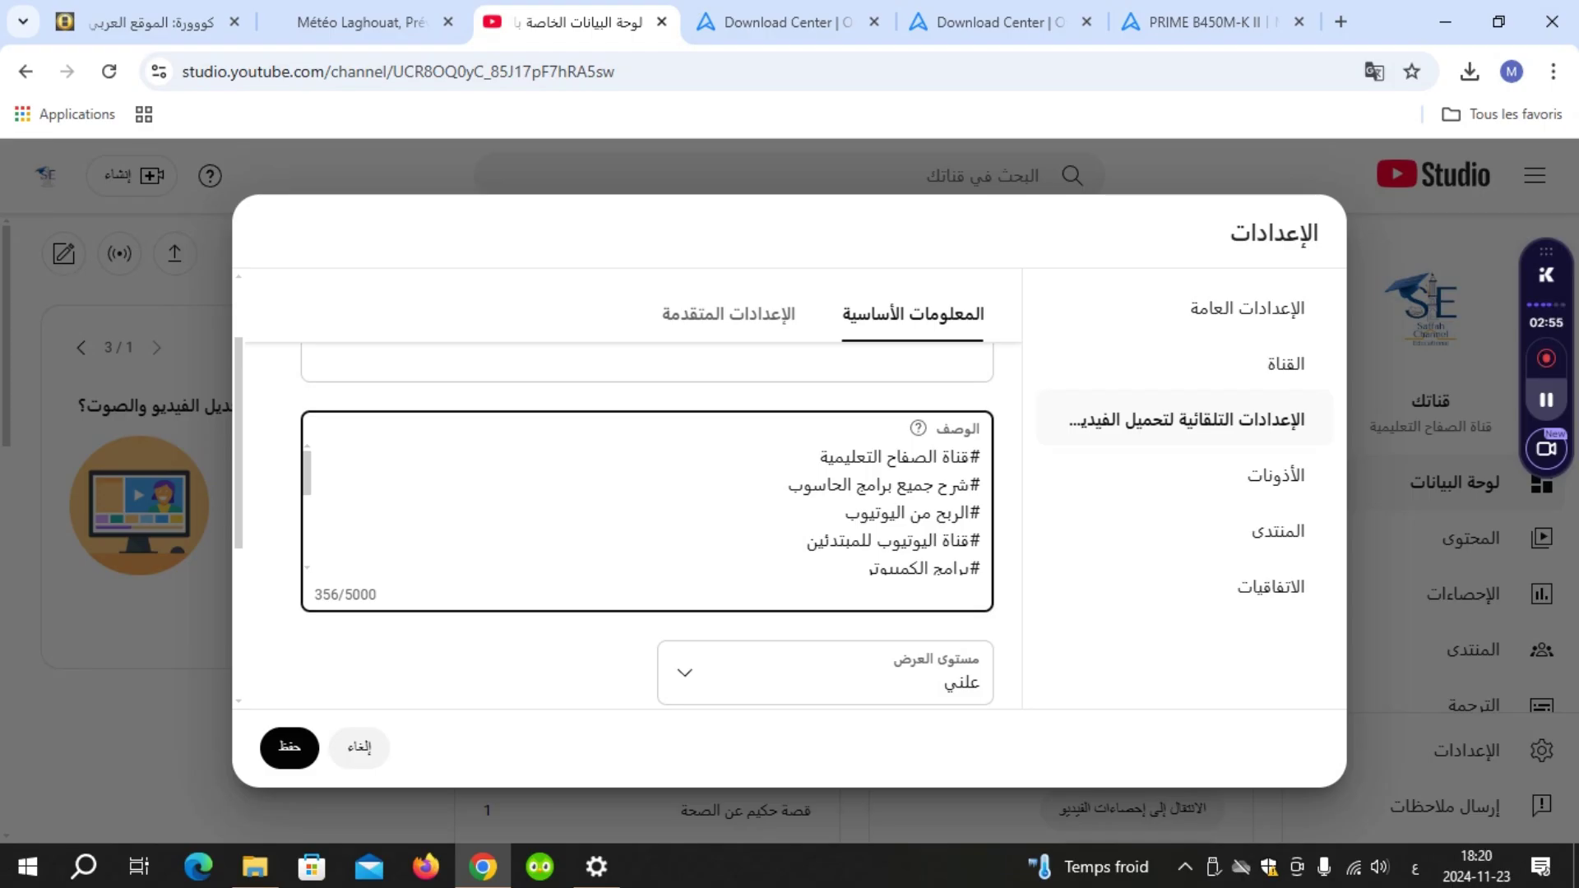
scroll(647, 510, "down", 2)
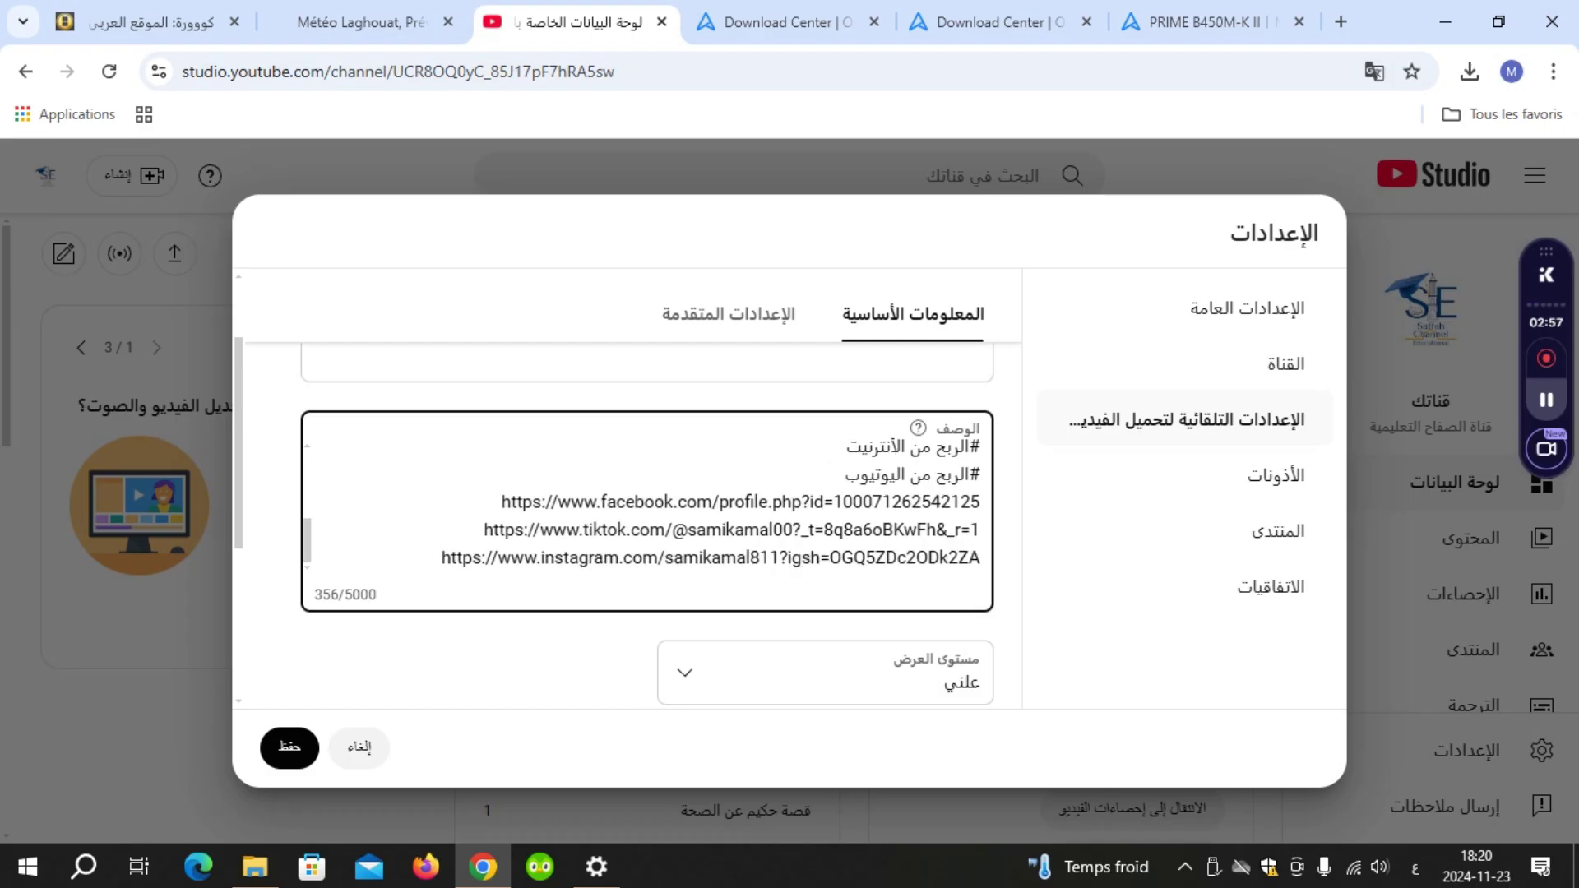
Step: Select public (علني) as the default visibility for uploads and check the default tags
scroll(647, 559, "down", 3)
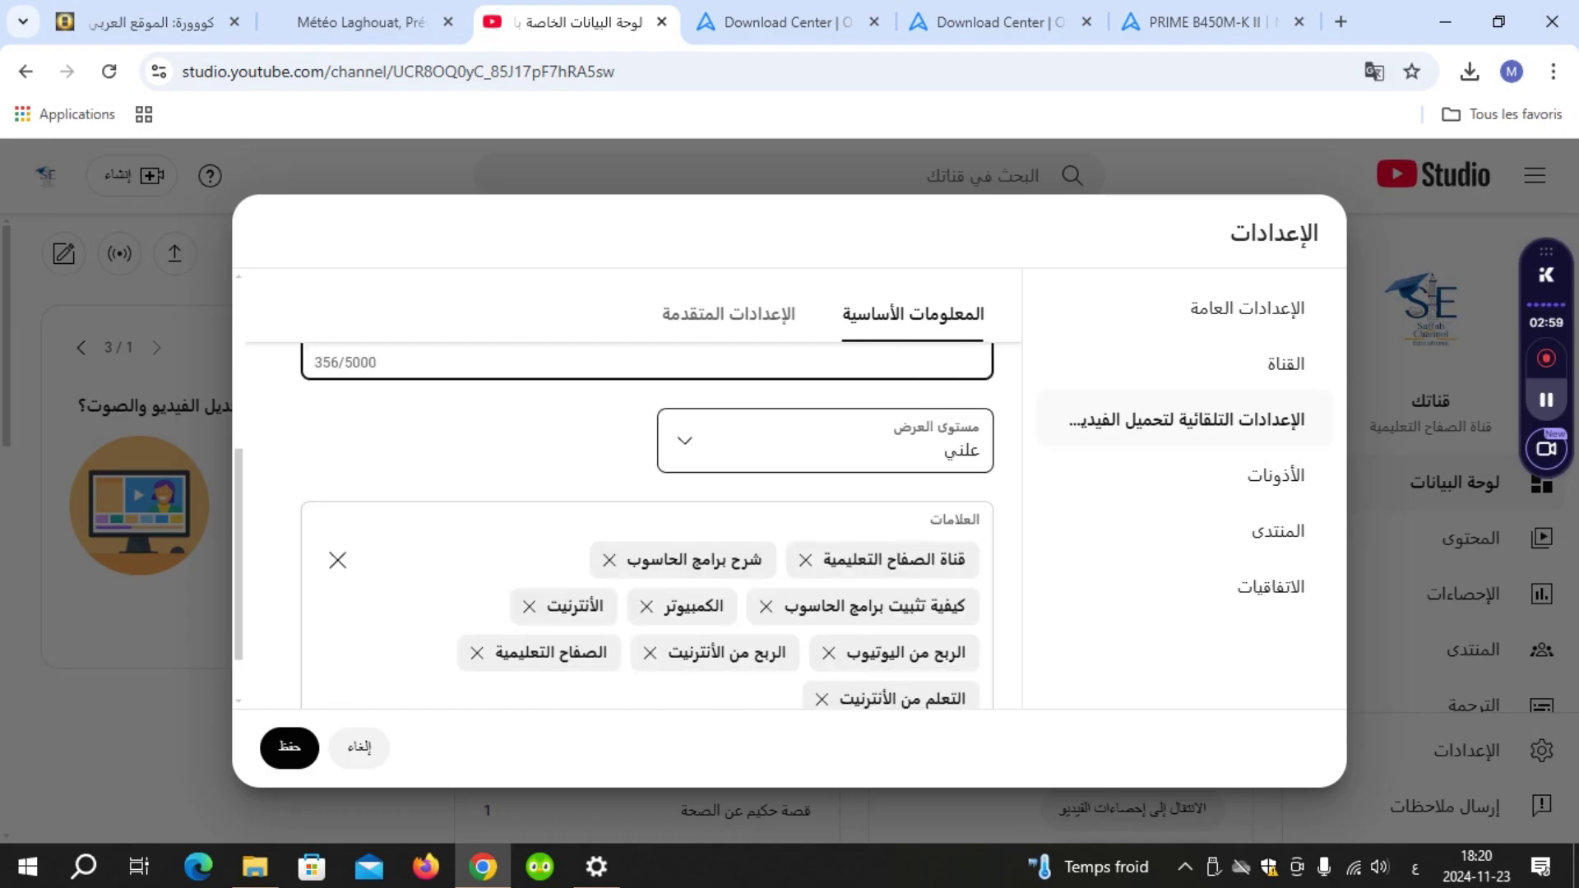
left_click(825, 441)
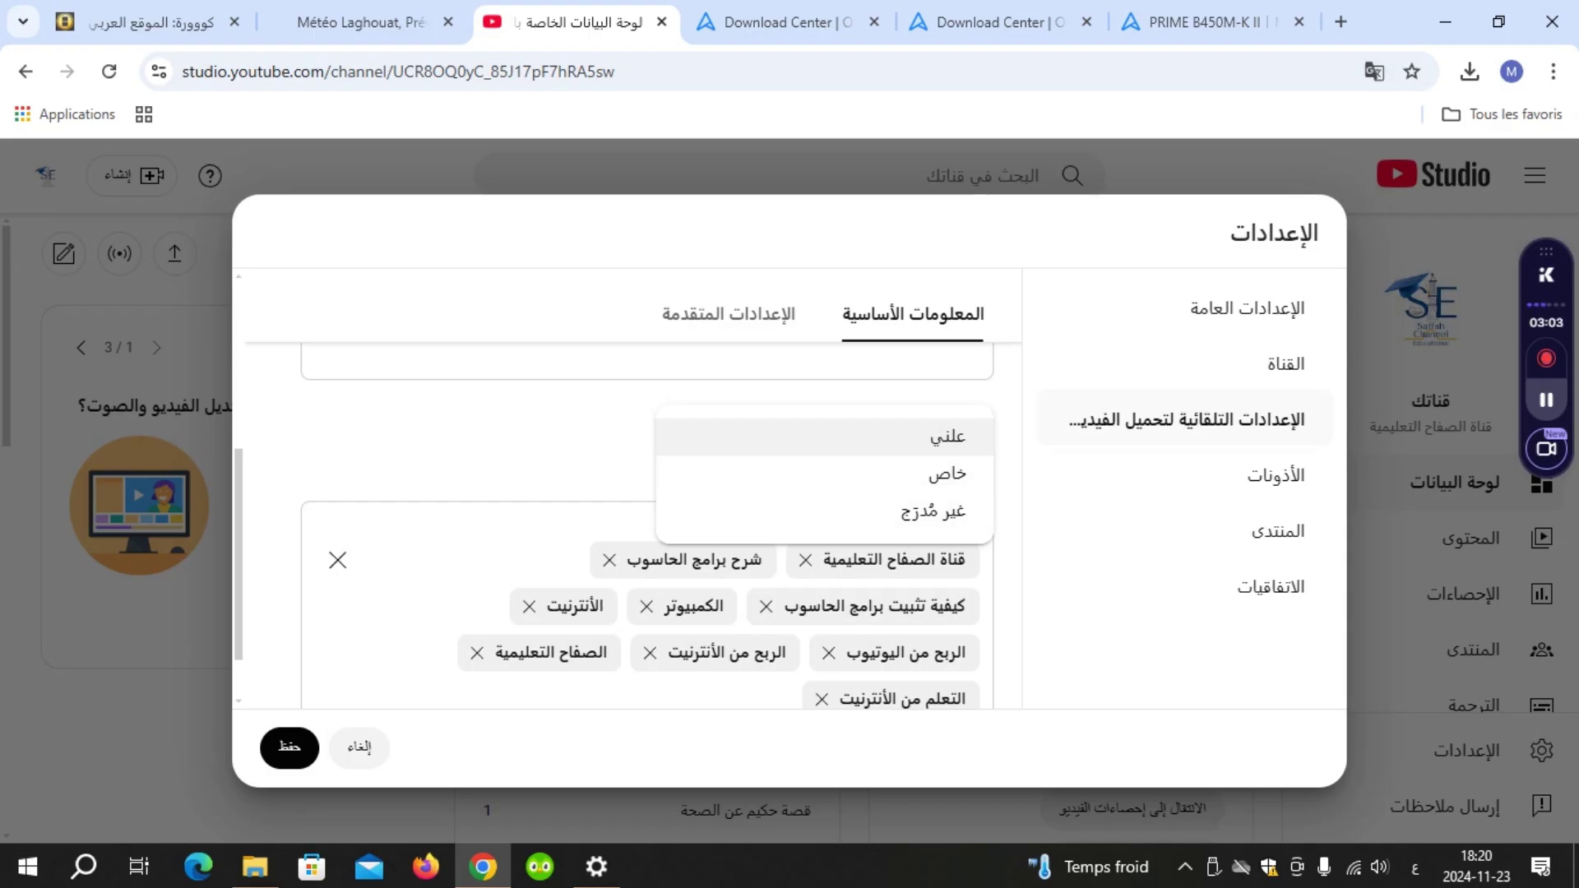
key("Return")
scroll(647, 527, "down", 1)
key("Tab")
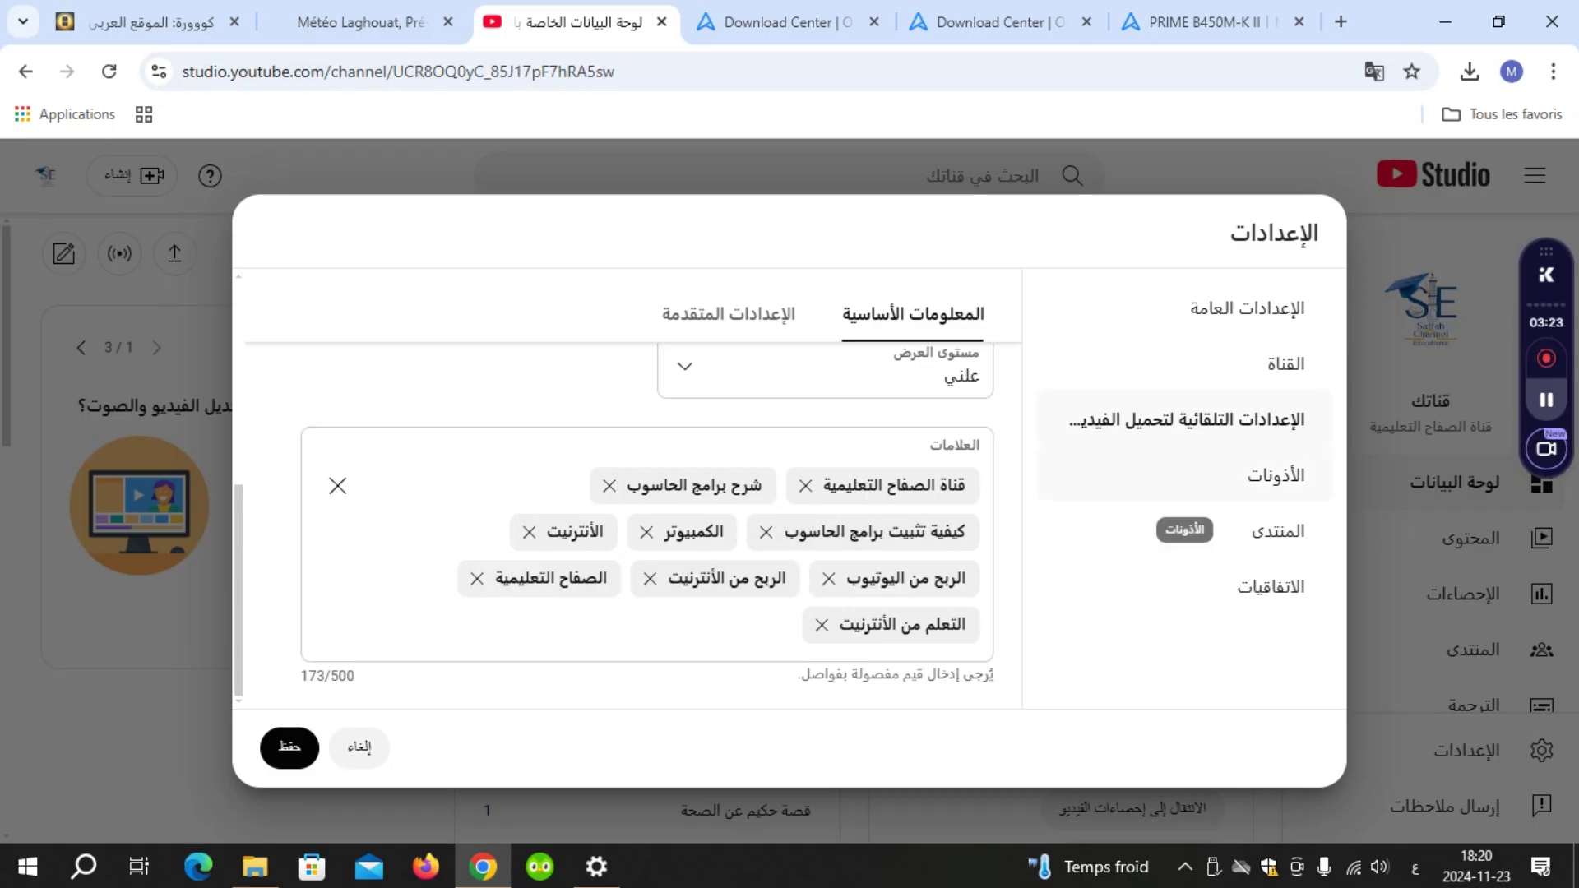
Step: Review the channel permissions and the community's automated filters, from the moderators through the live redirects to blocked words and links
left_click(1184, 485)
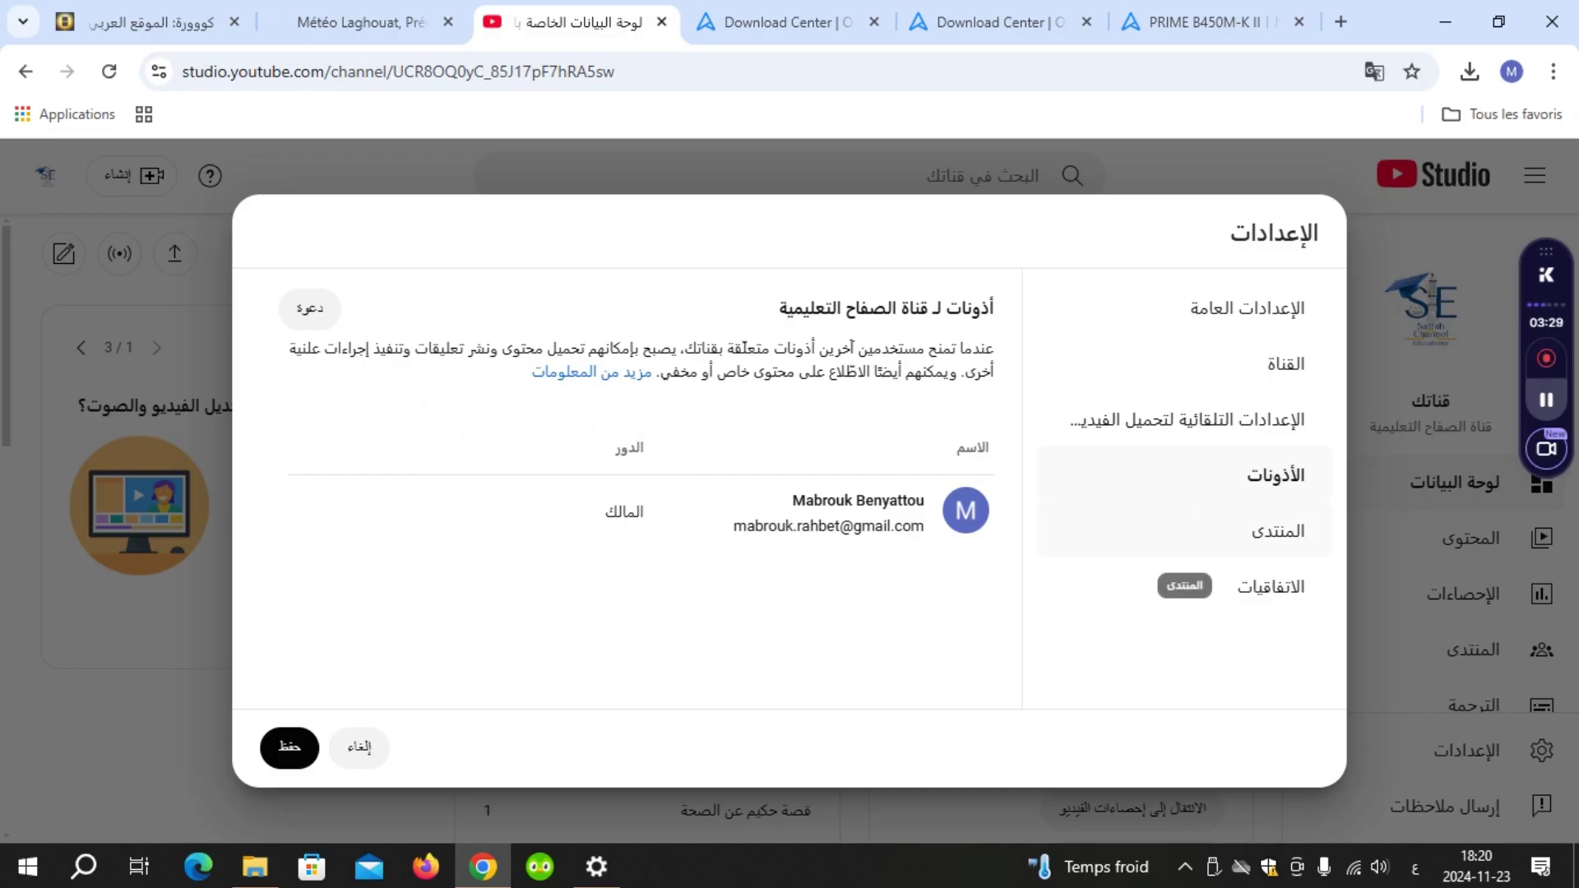
left_click(1188, 543)
scroll(647, 534, "down", 3)
scroll(647, 534, "up", 3)
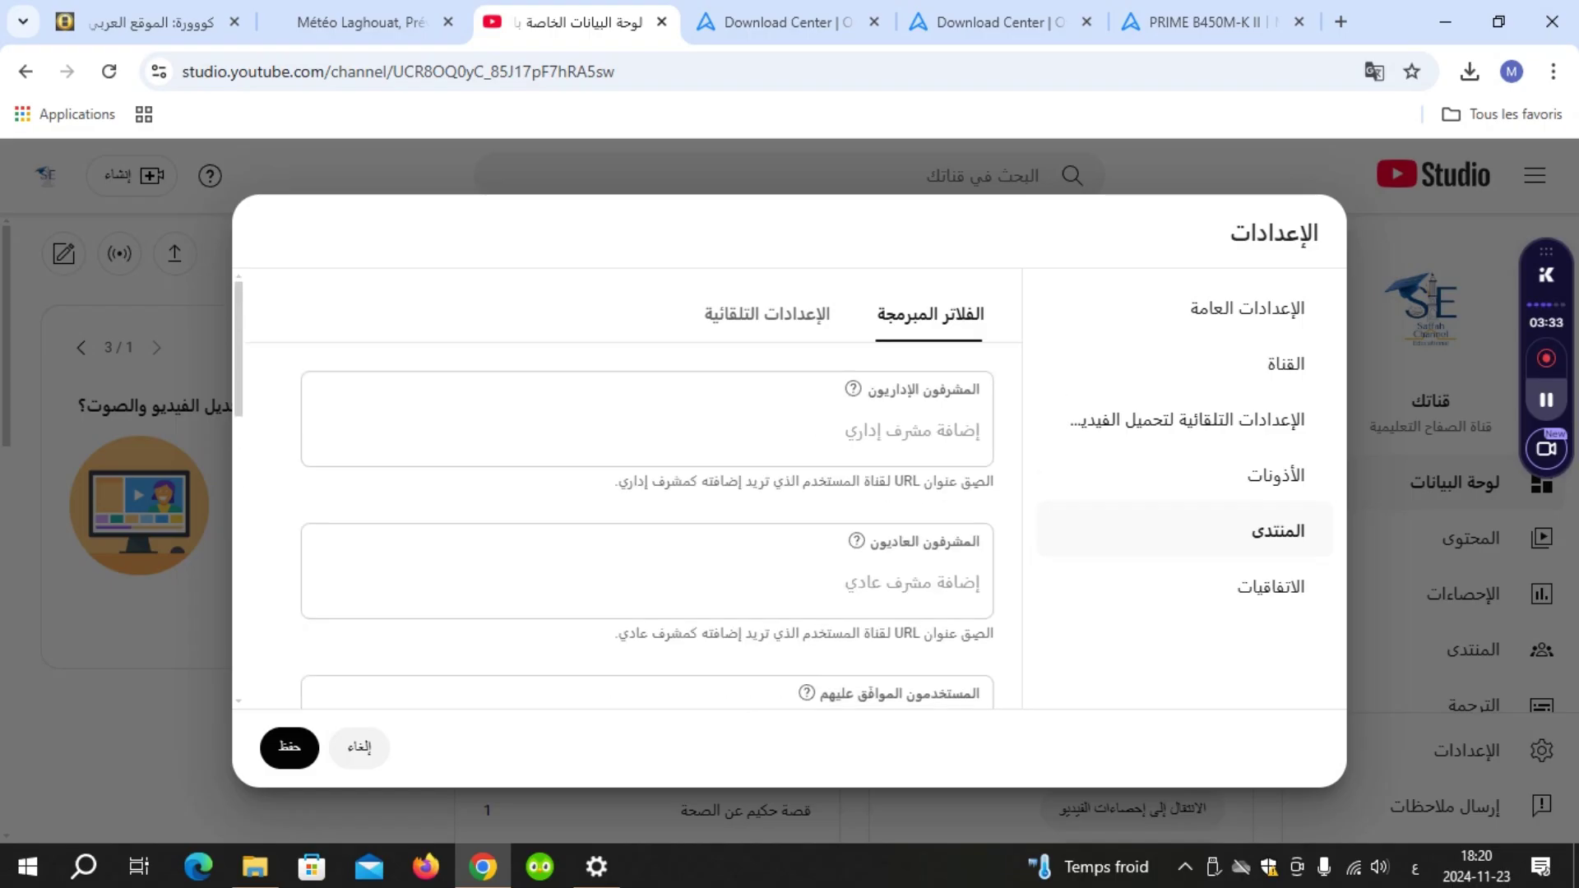
left_click(647, 583)
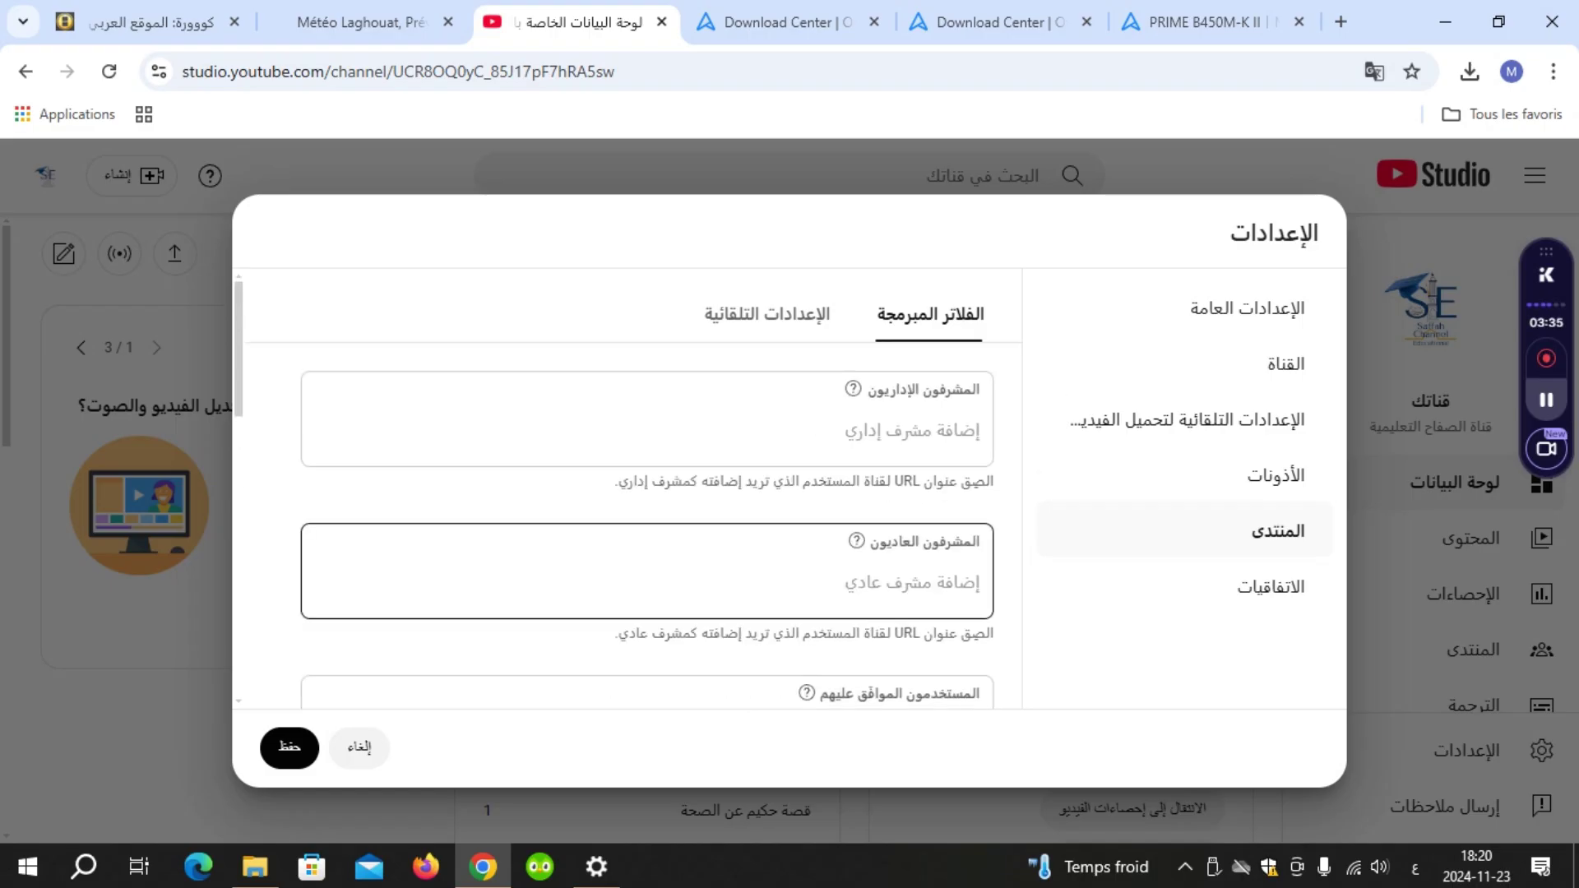
scroll(647, 535, "down", 4)
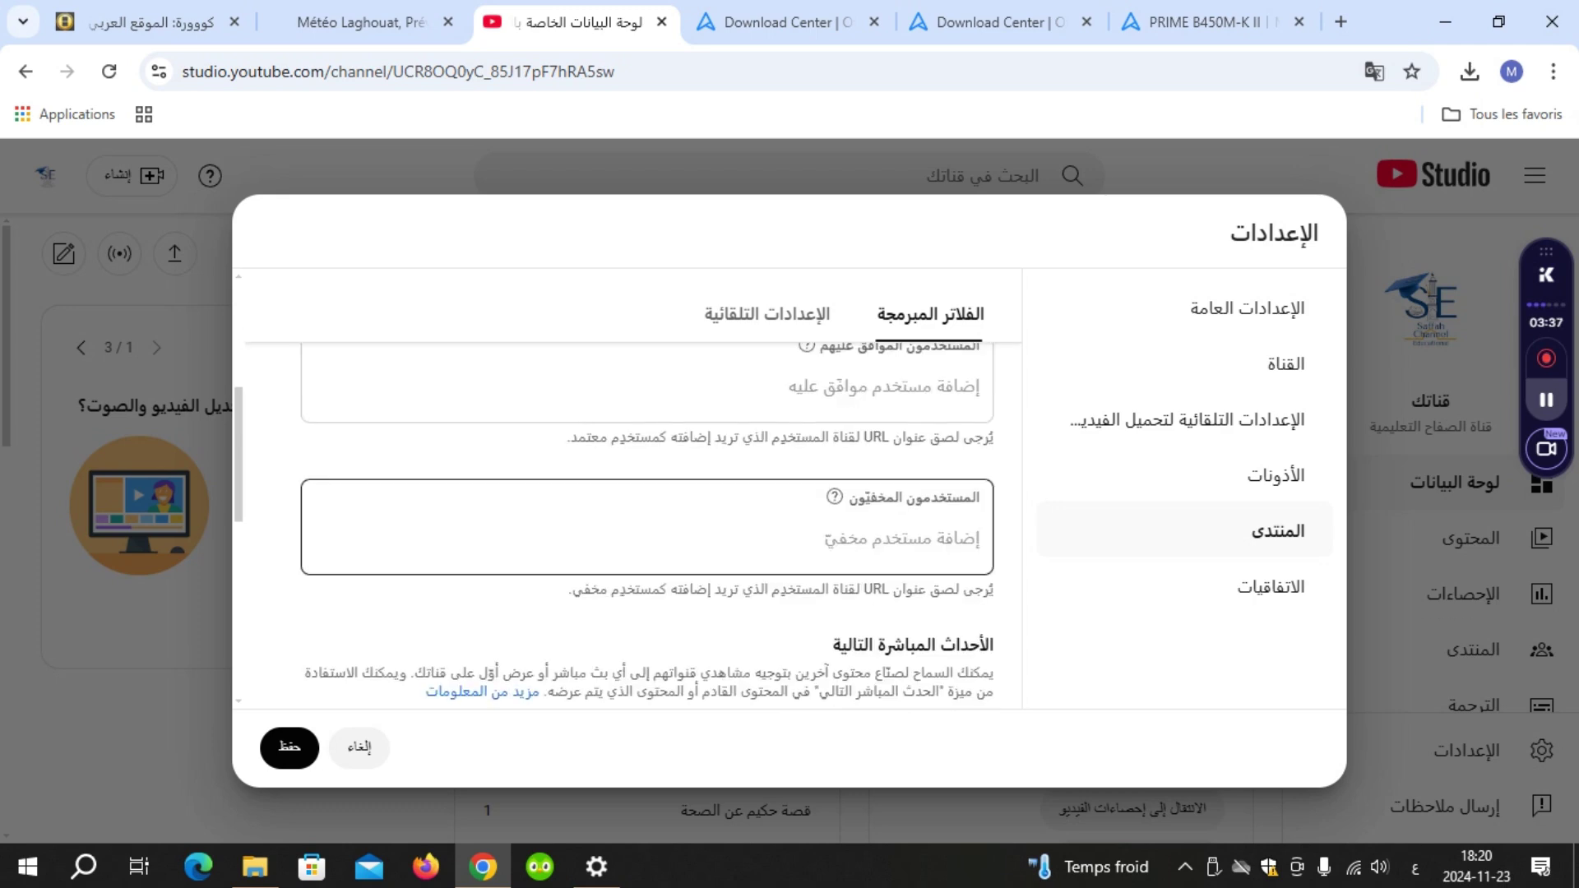
scroll(647, 526, "down", 3)
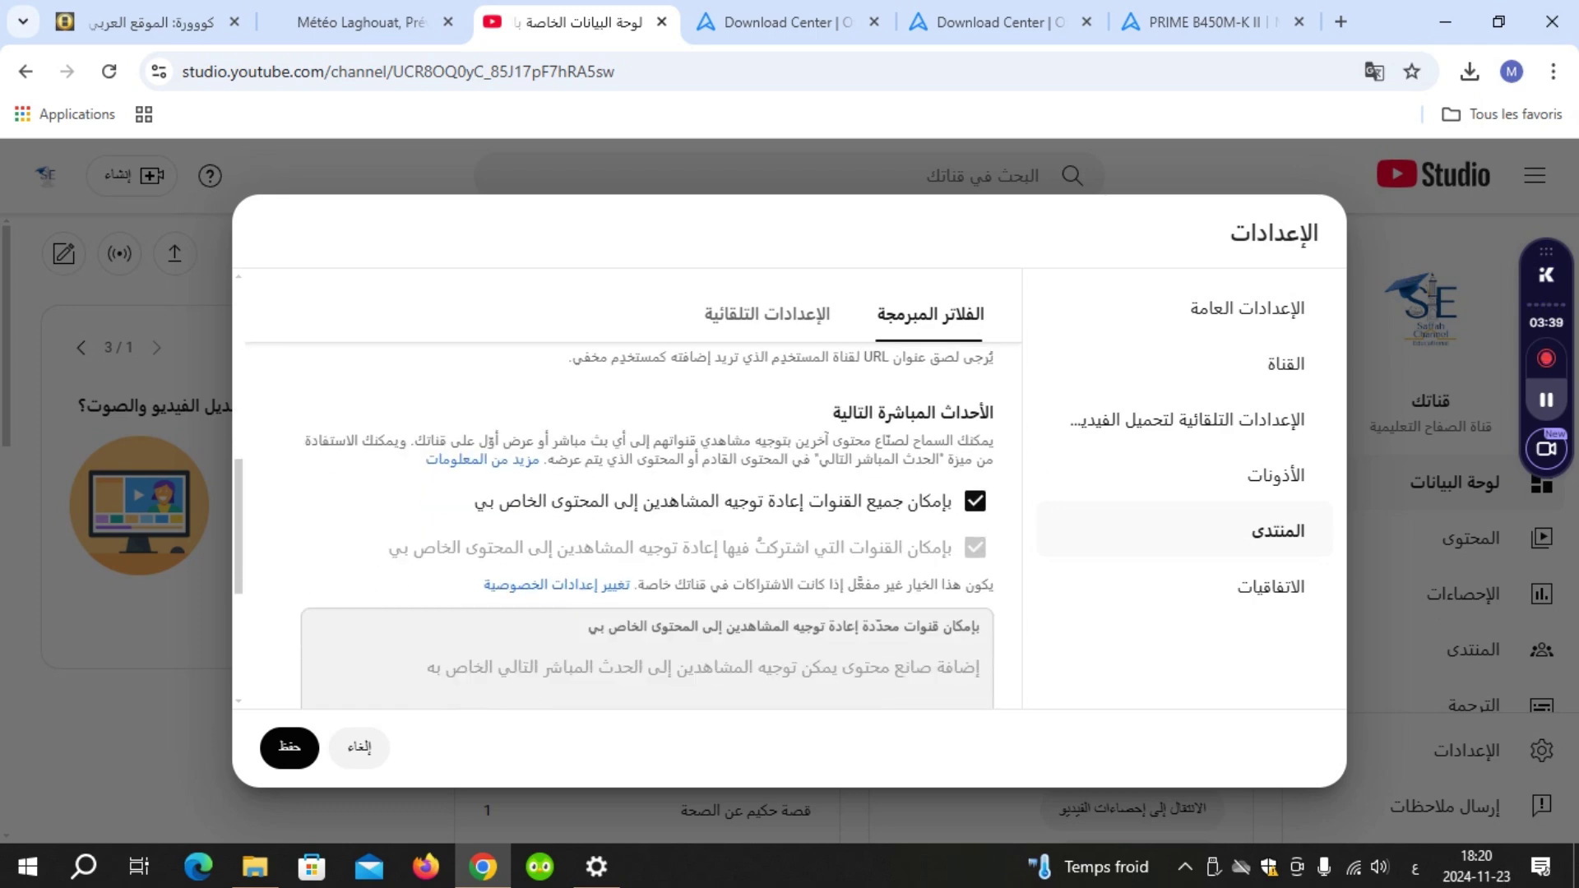
scroll(647, 527, "down", 3)
scroll(633, 526, "down", 4)
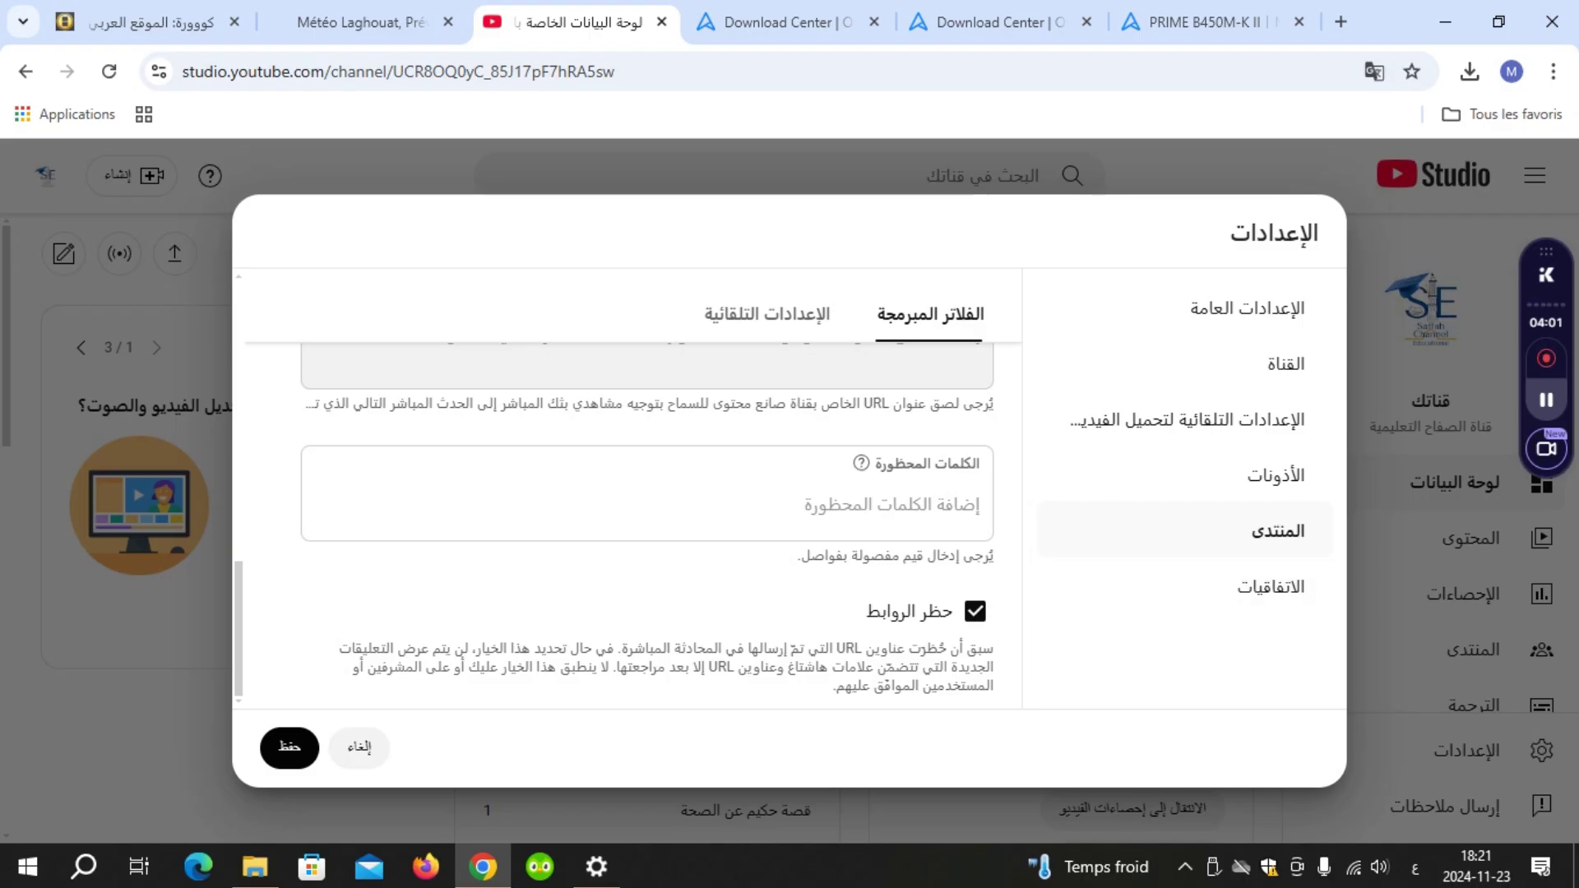
Step: View the agreements section (الاتفاقيات) and save the channel settings
left_click(1184, 586)
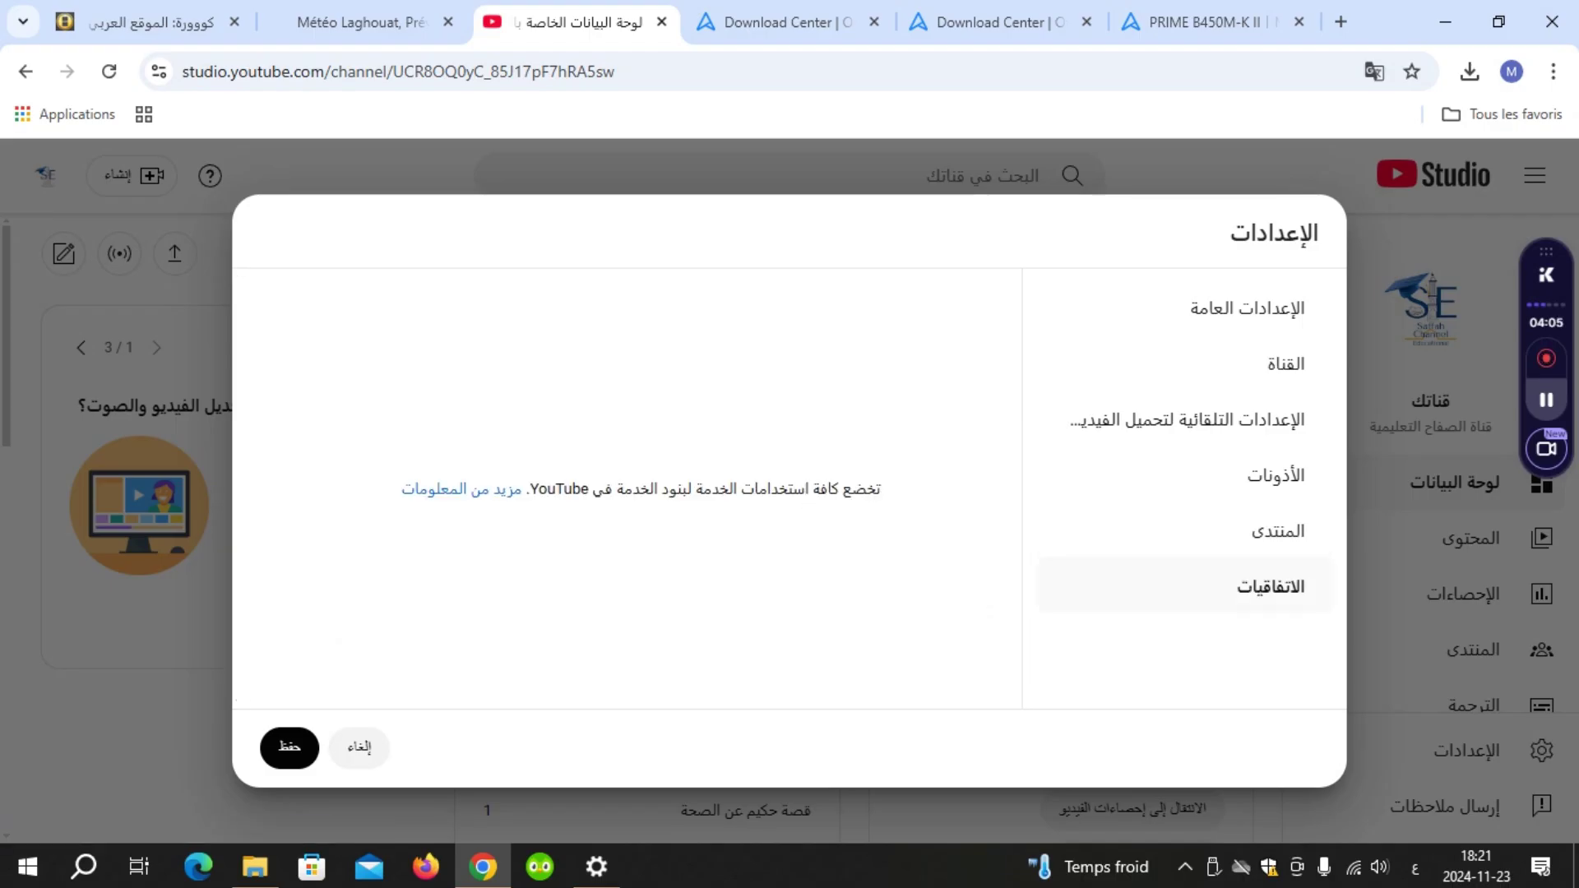
left_click(289, 746)
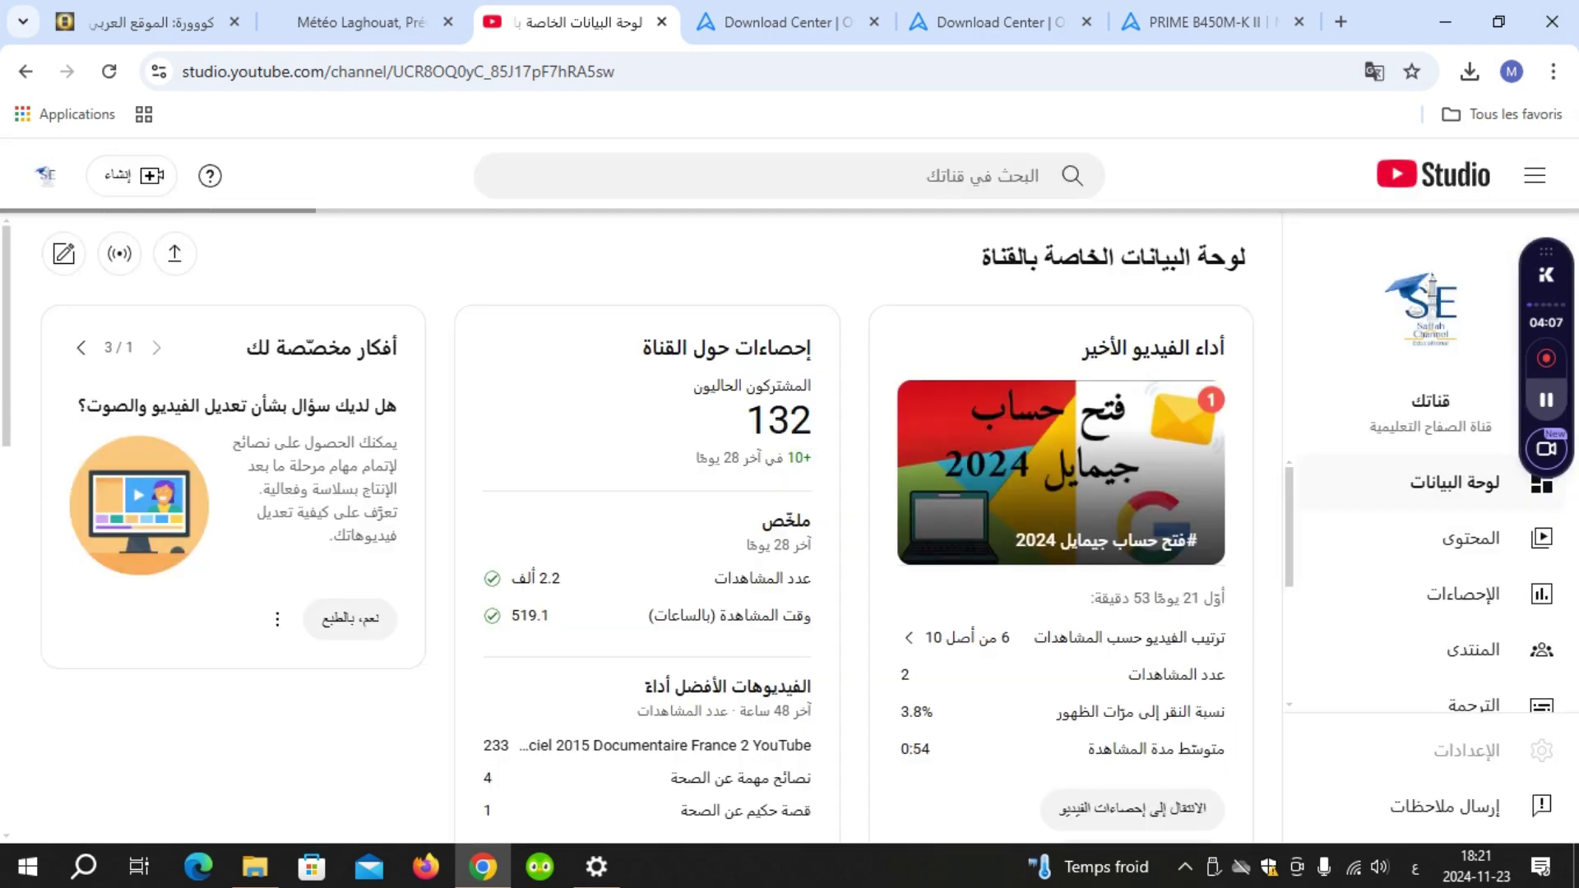
scroll(1431, 583, "down", 3)
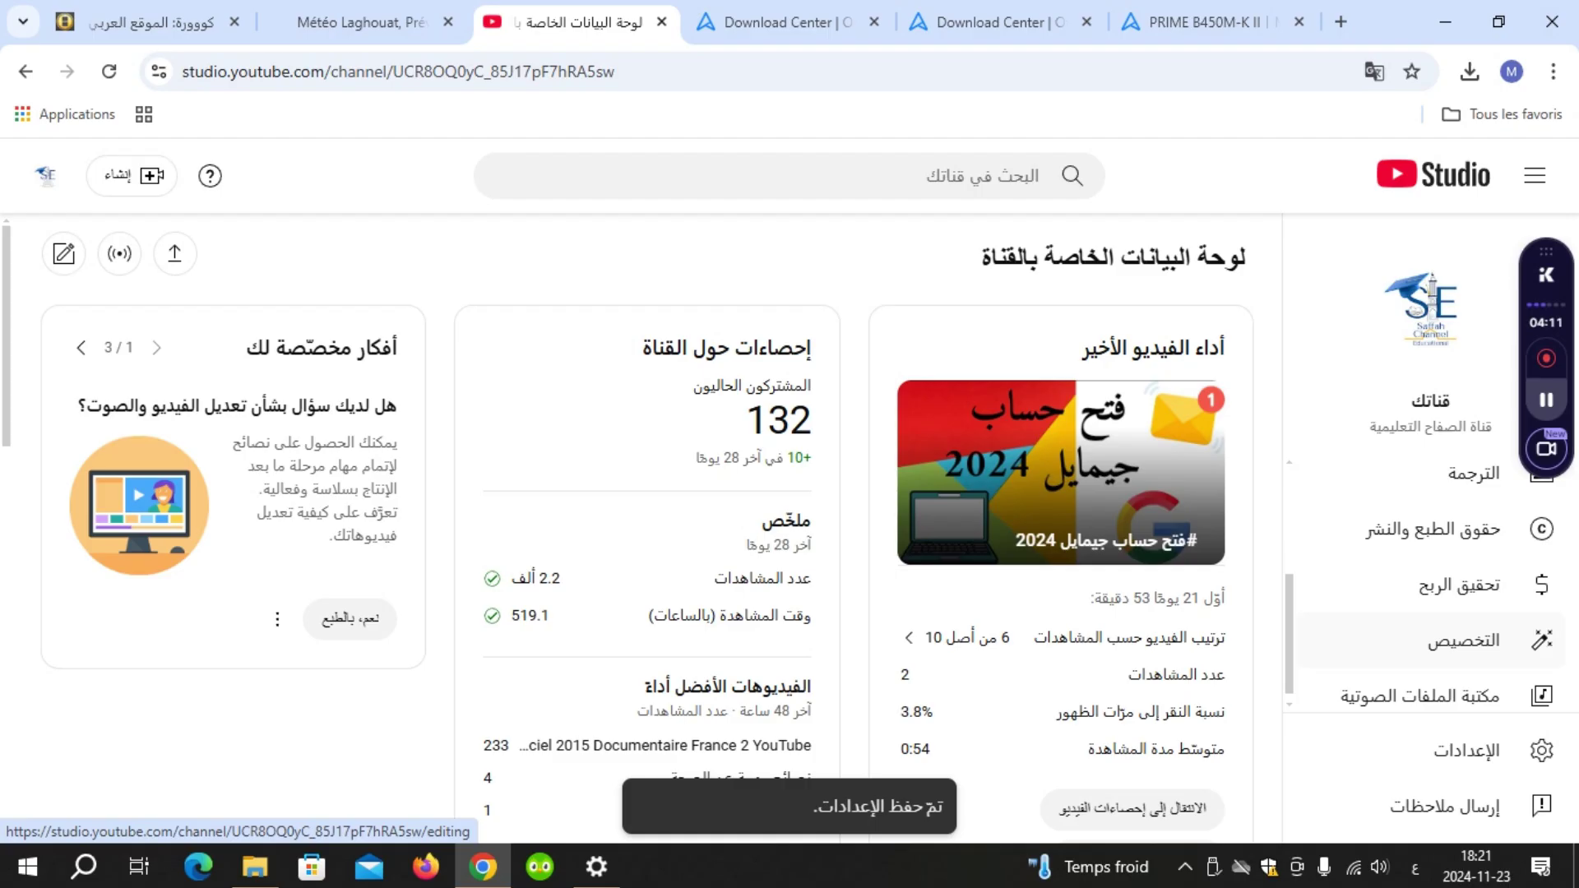
Step: Open the channel customization (التخصيص) and view the channel's public YouTube page with its banner in a new browser tab
left_click(1464, 640)
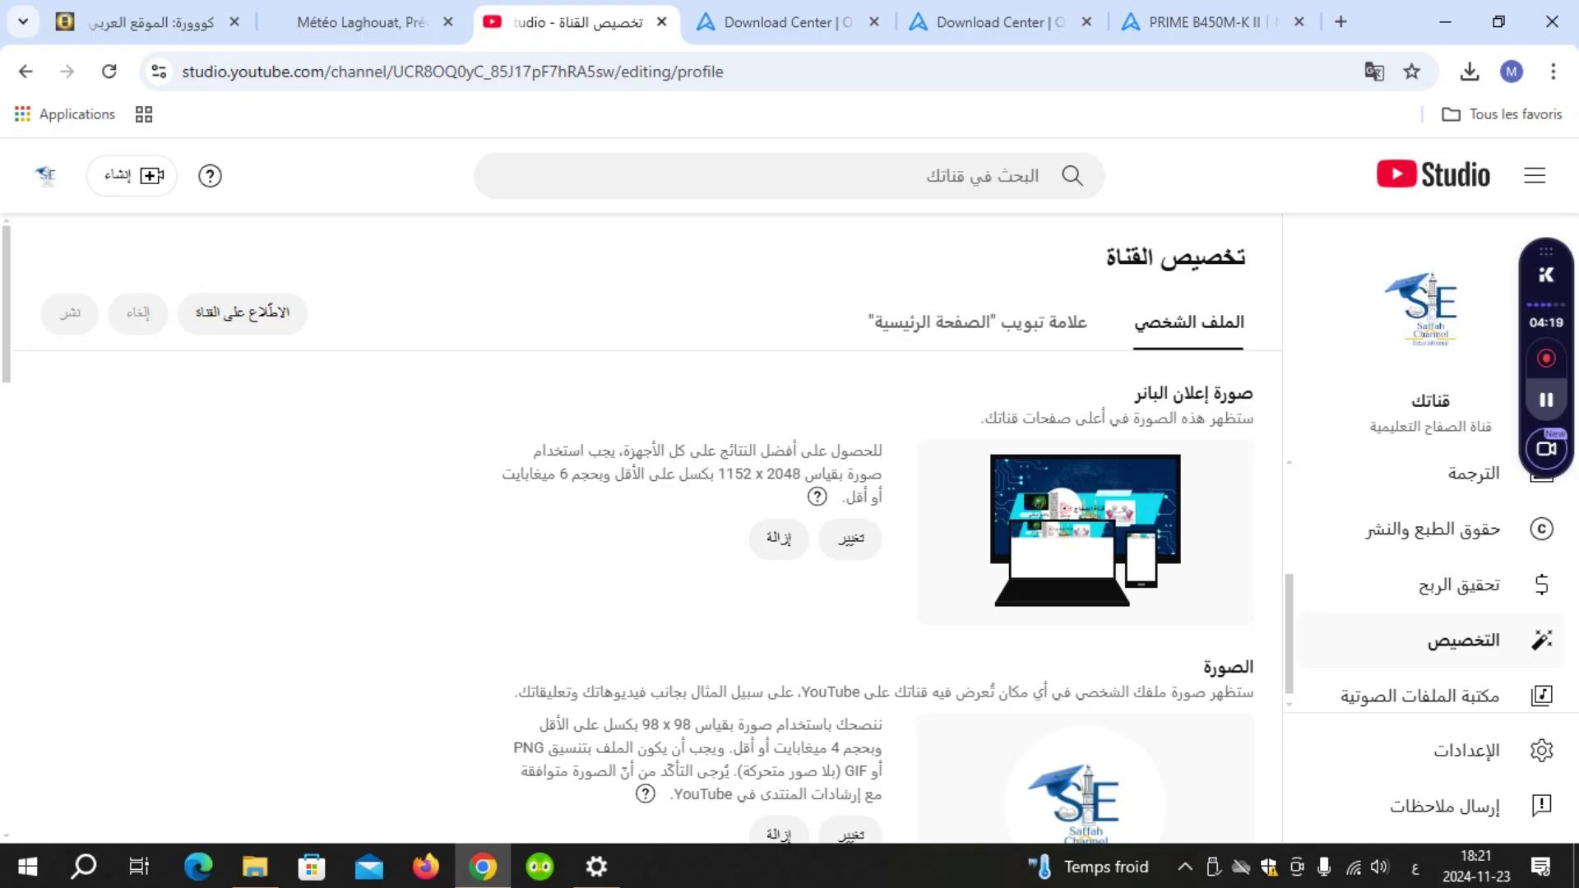
left_click(1341, 22)
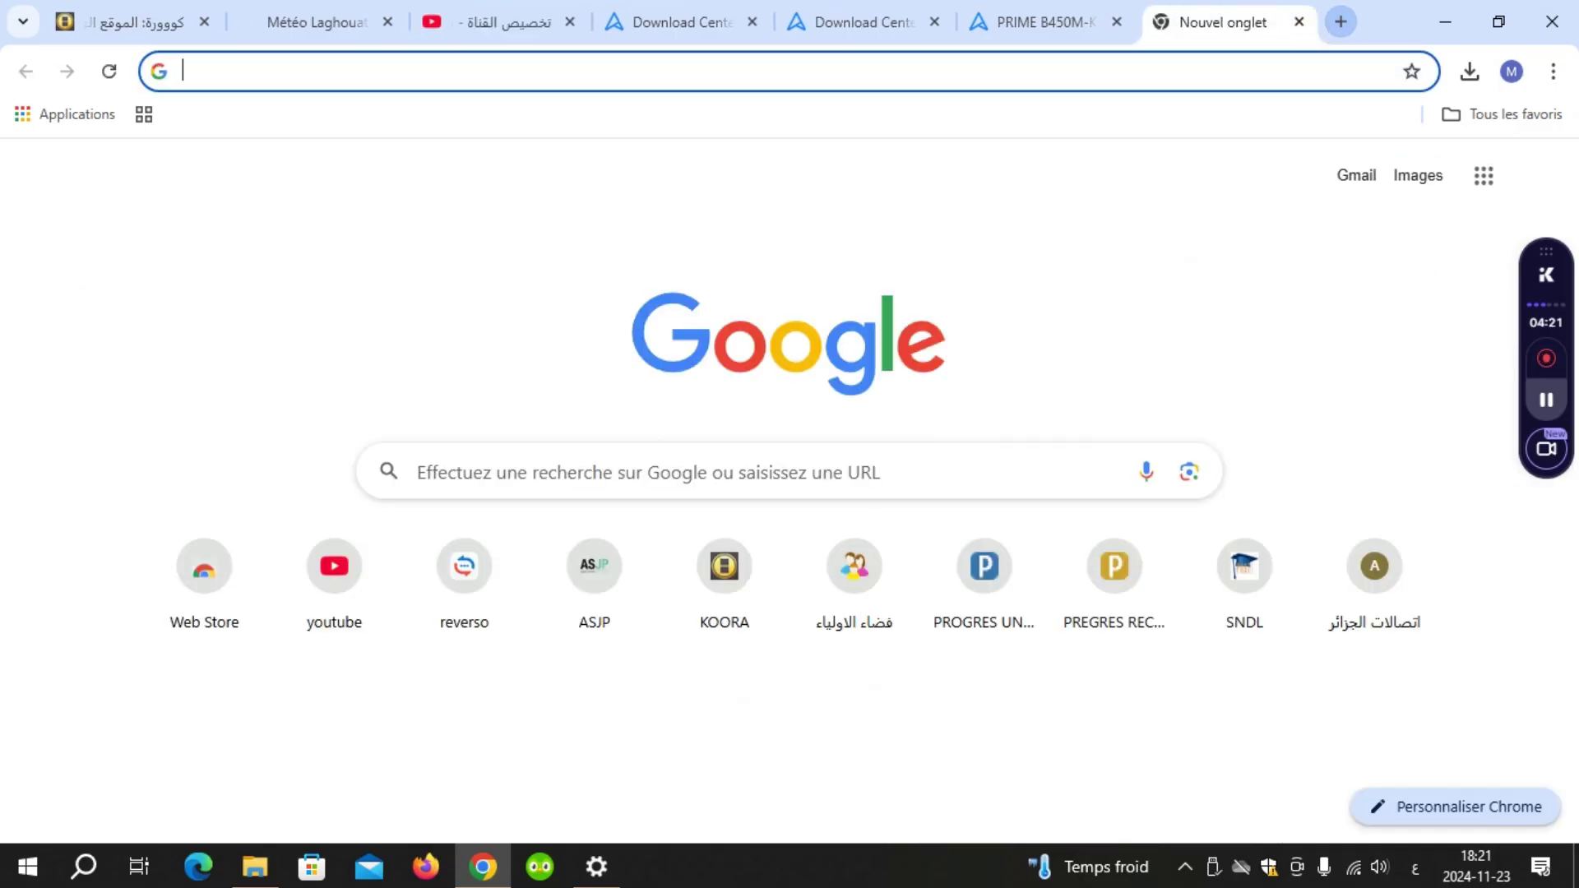
left_click(334, 565)
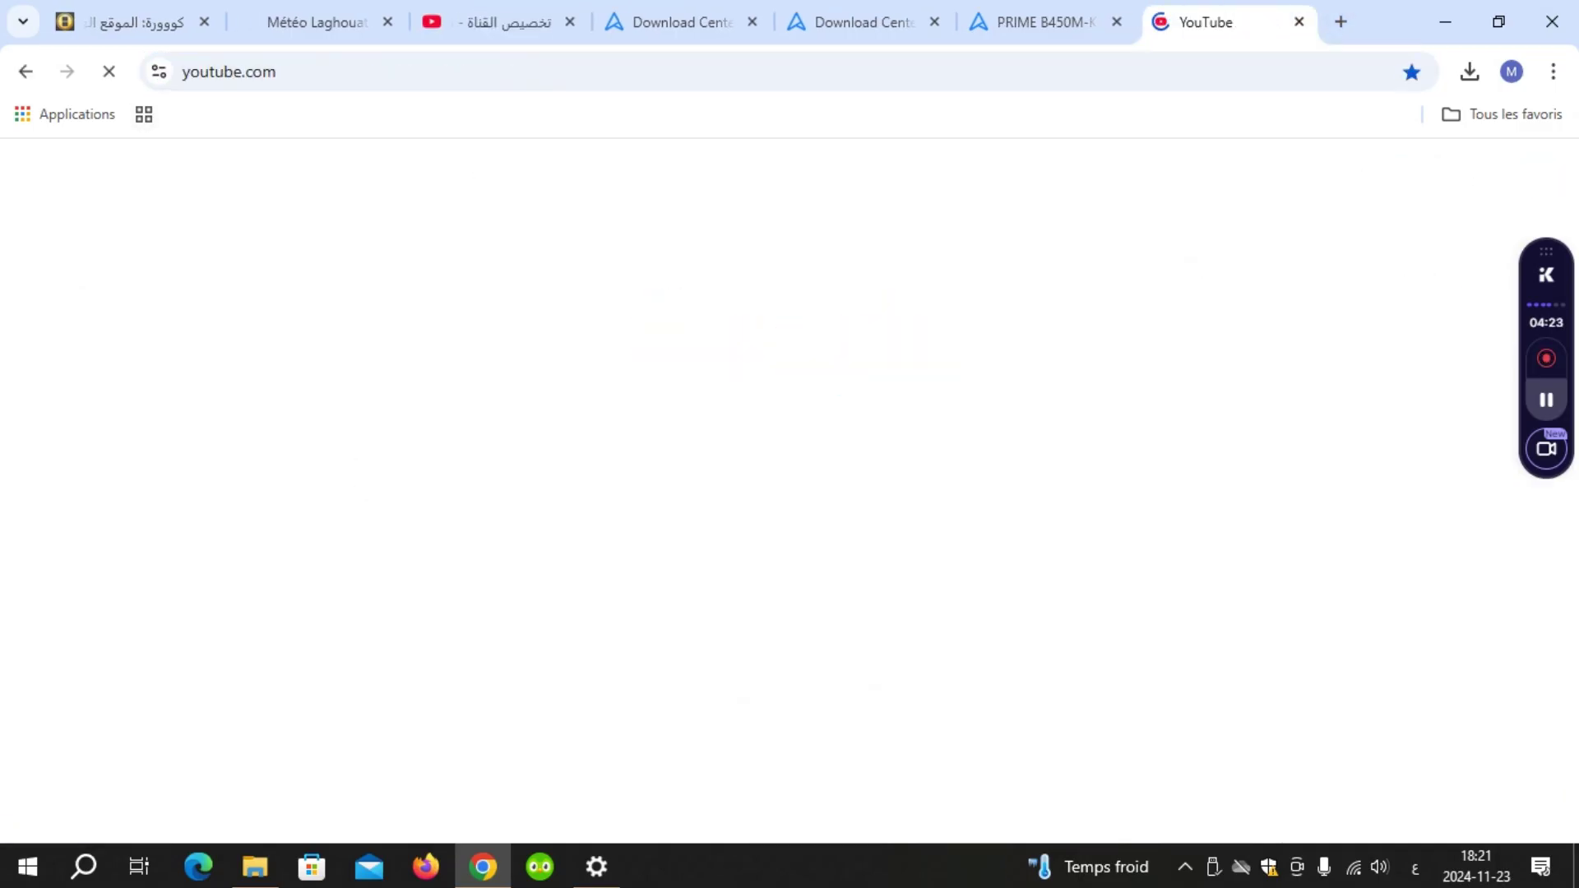
left_click(539, 576)
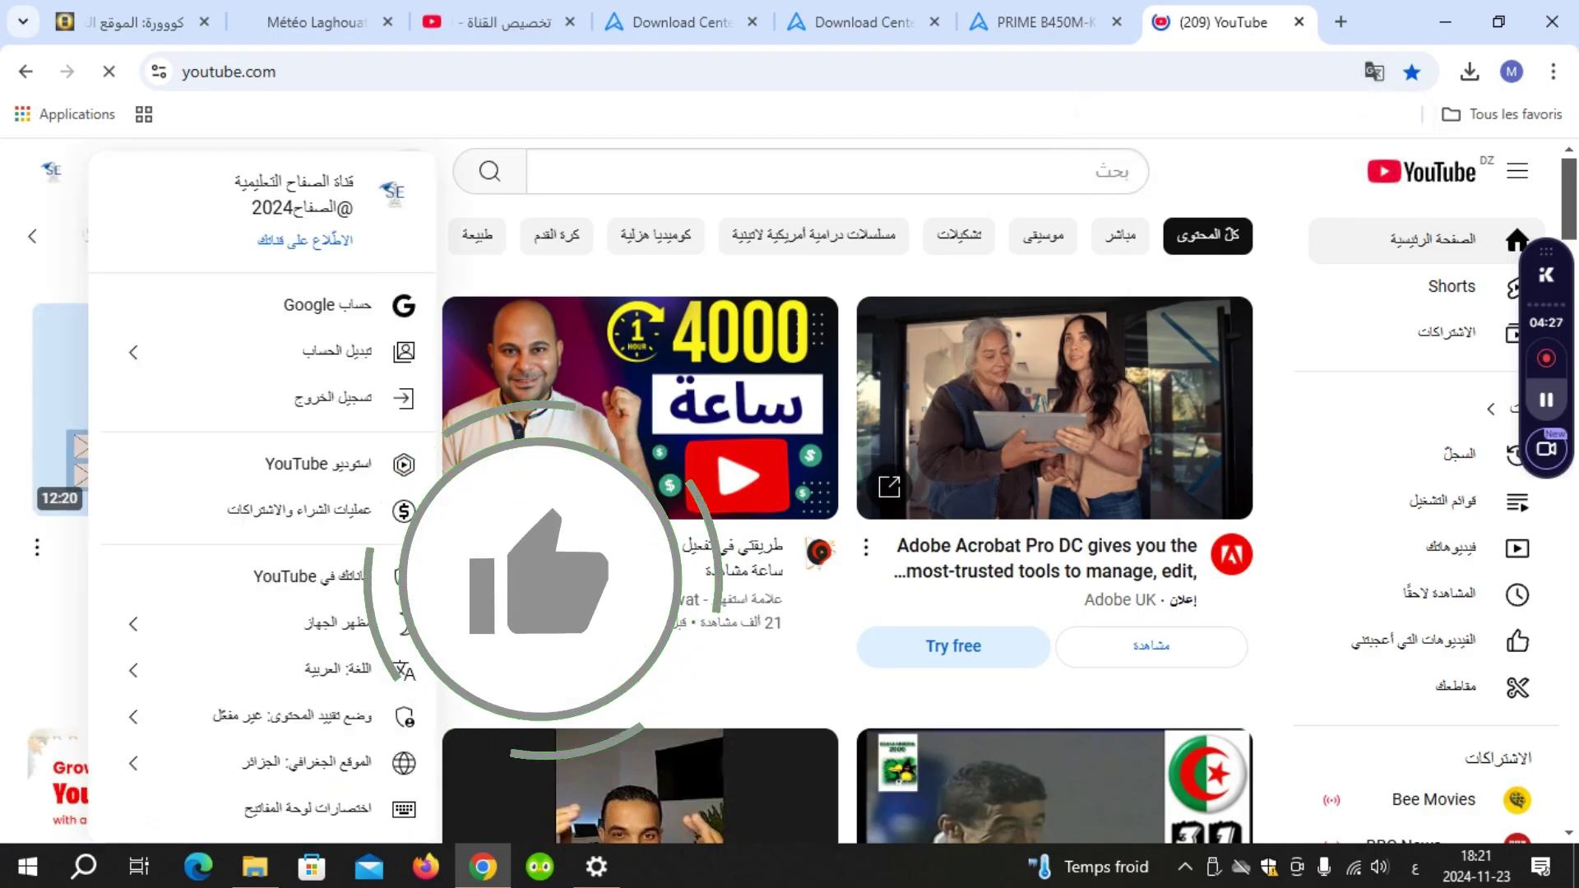
left_click(305, 240)
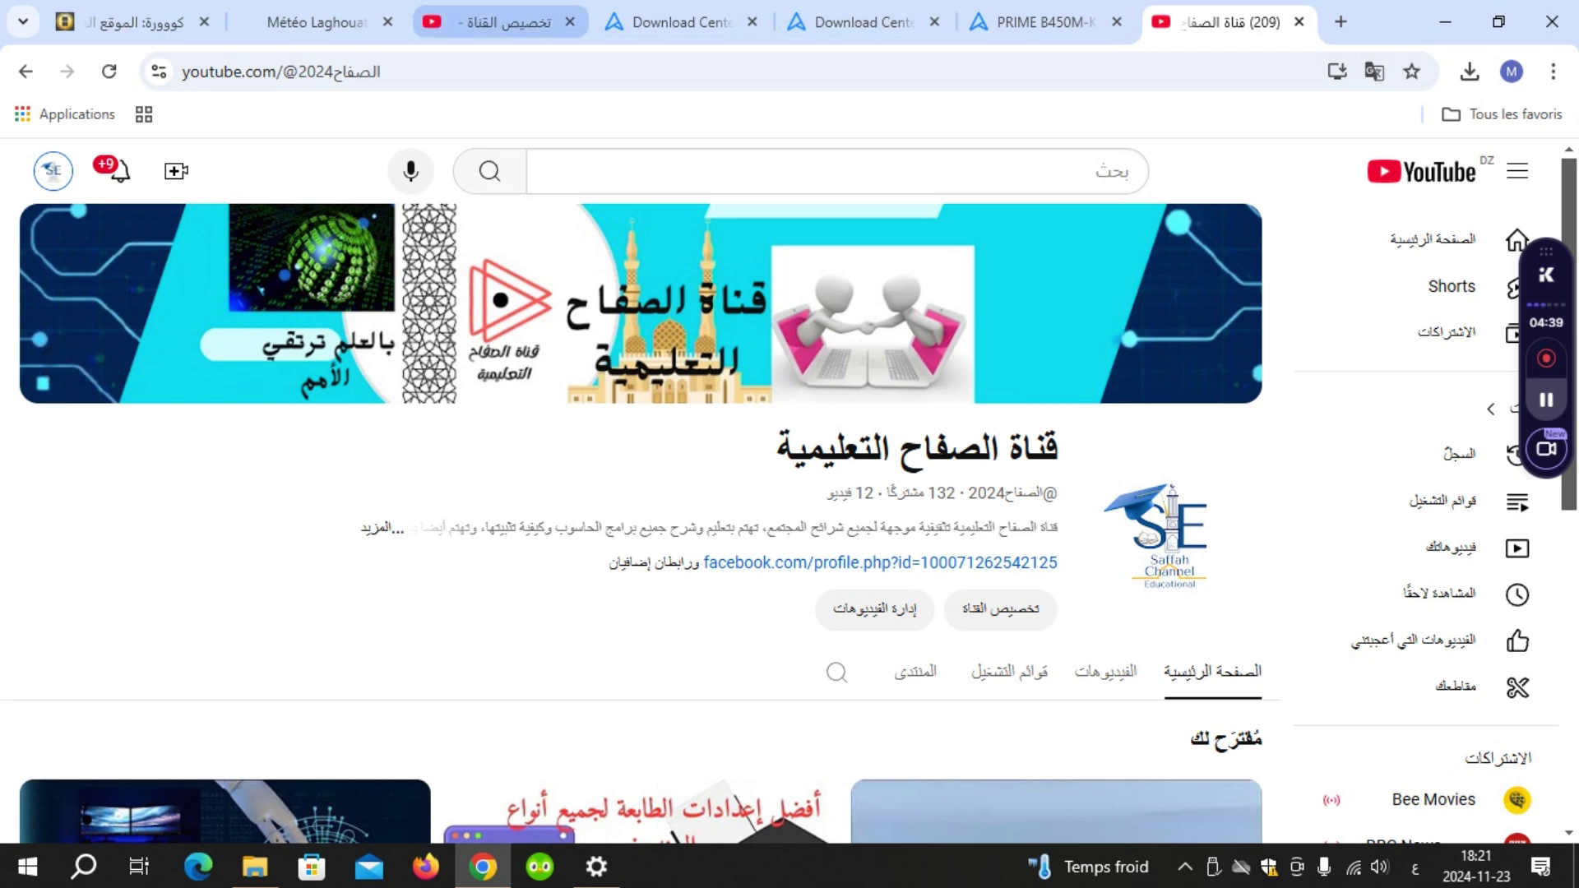
Step: Return to the channel customization in YouTube Studio and review the profile's banner, picture, name, handle and description
left_click(494, 22)
scroll(850, 422, "down", 1)
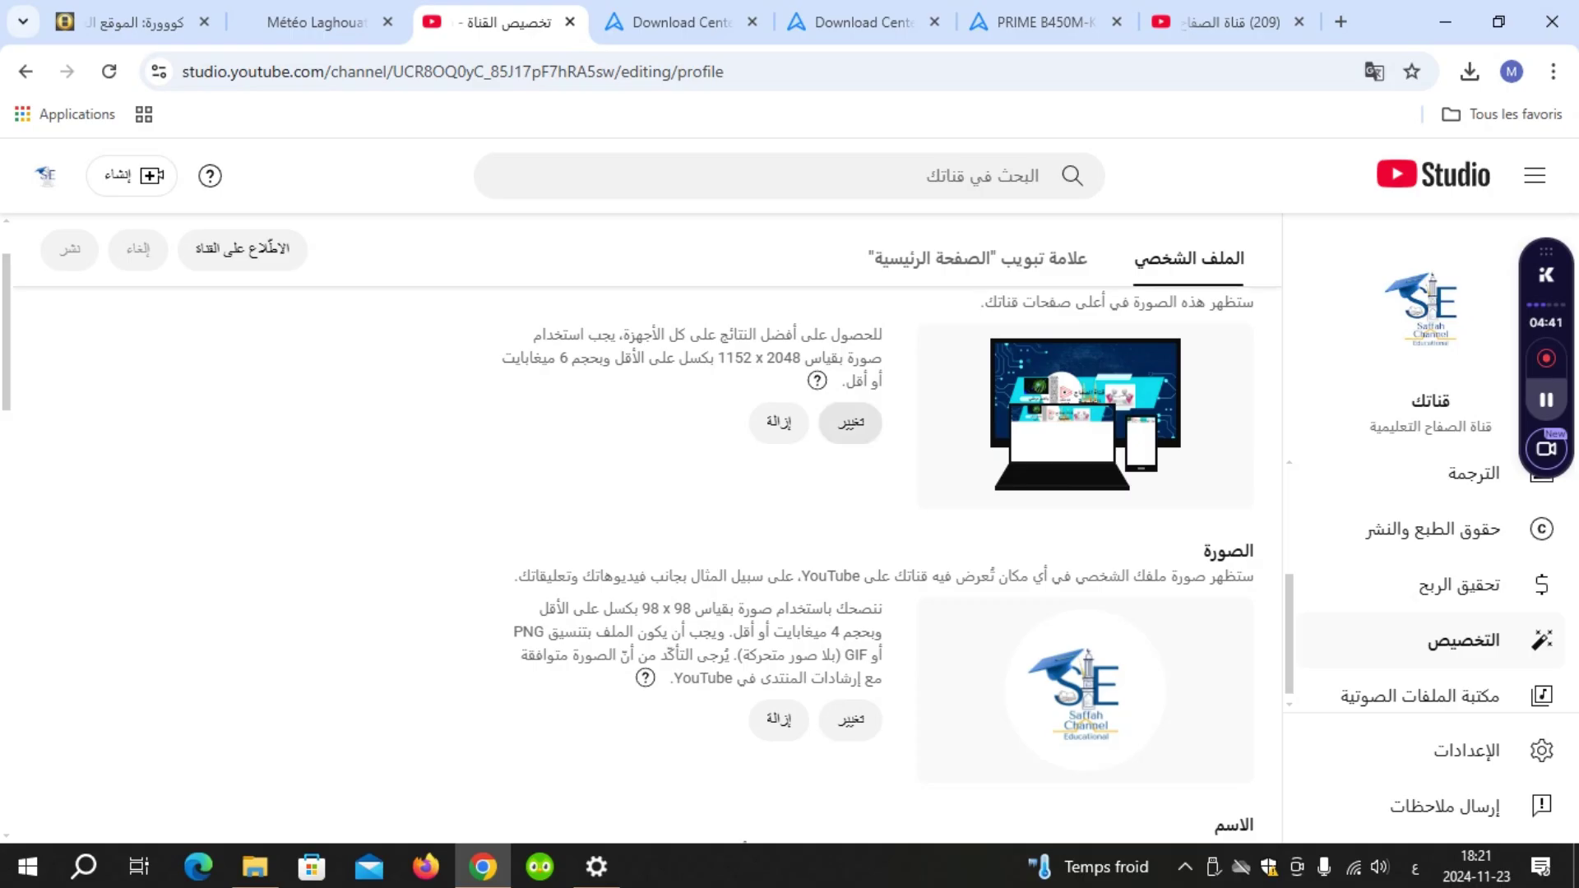
scroll(629, 555, "down", 1)
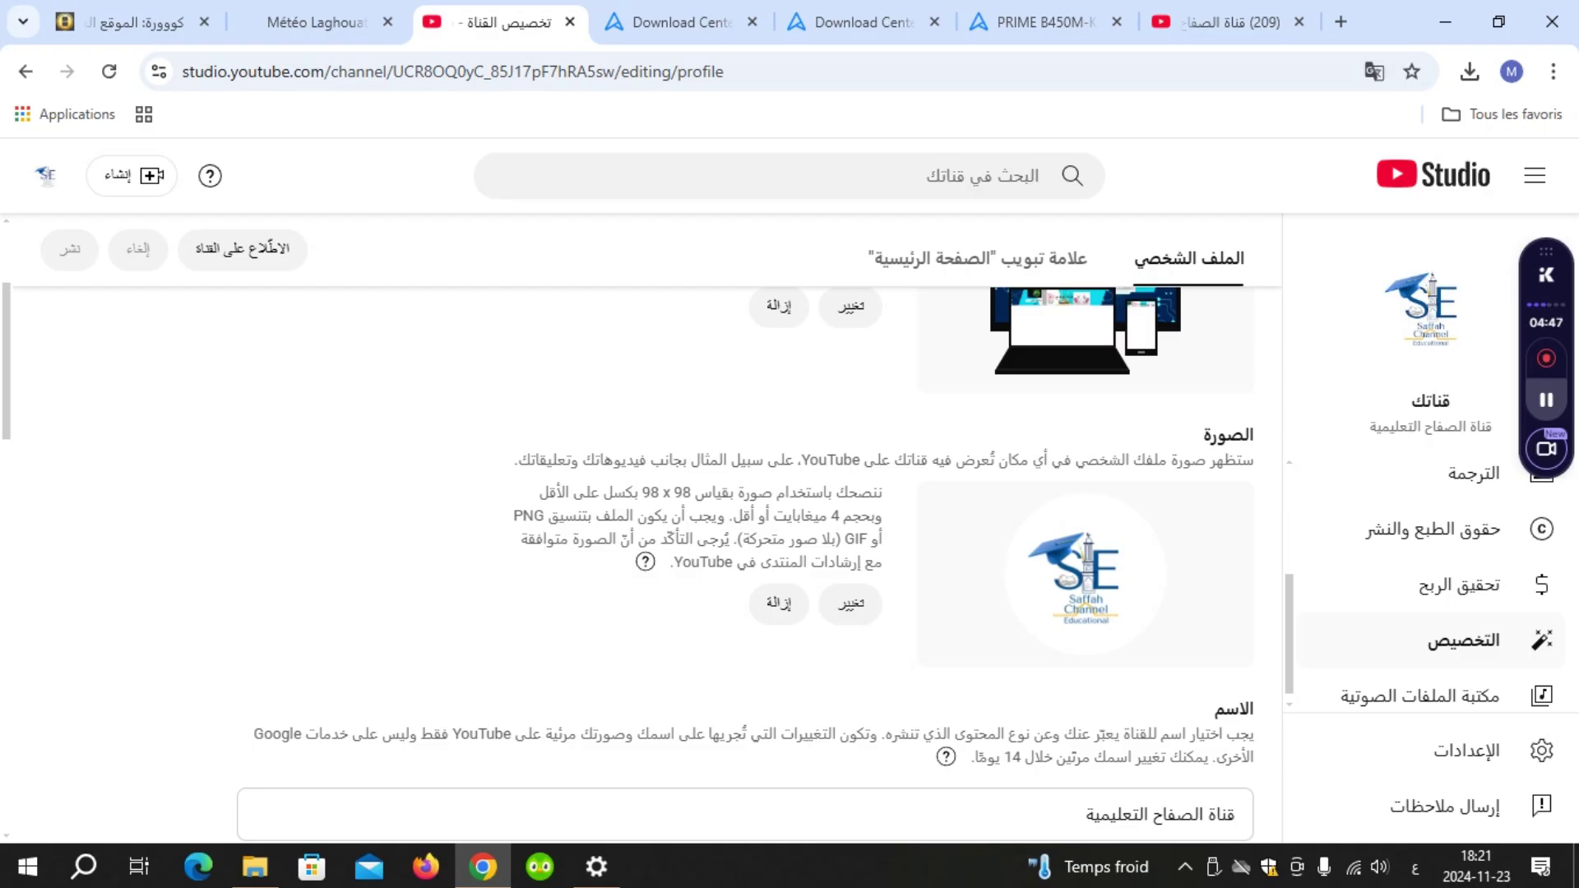
scroll(746, 564, "down", 3)
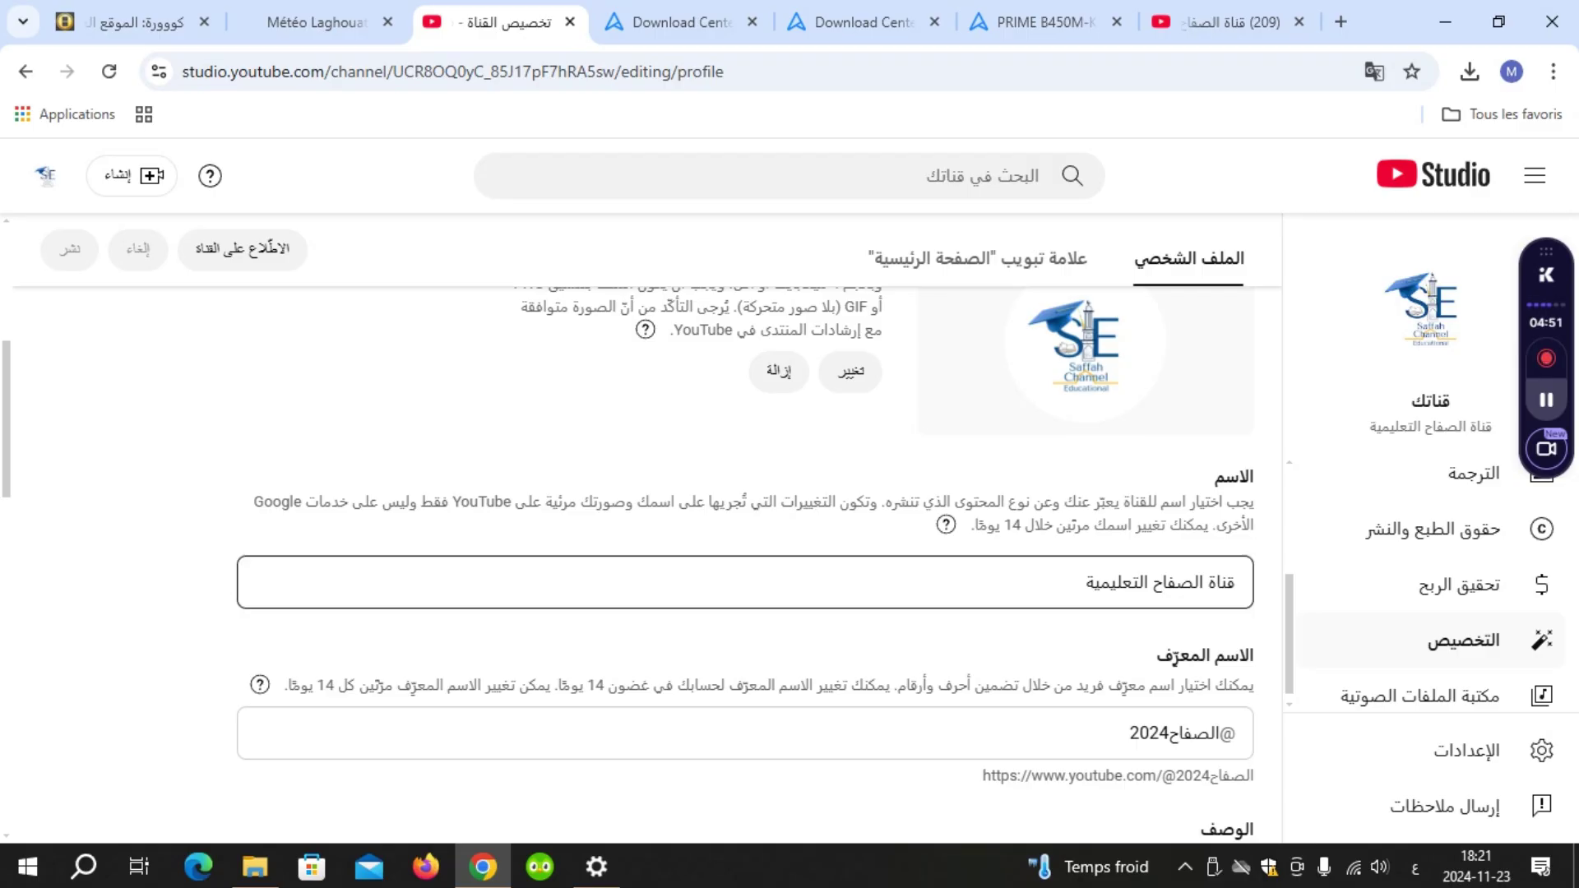
scroll(745, 563, "down", 3)
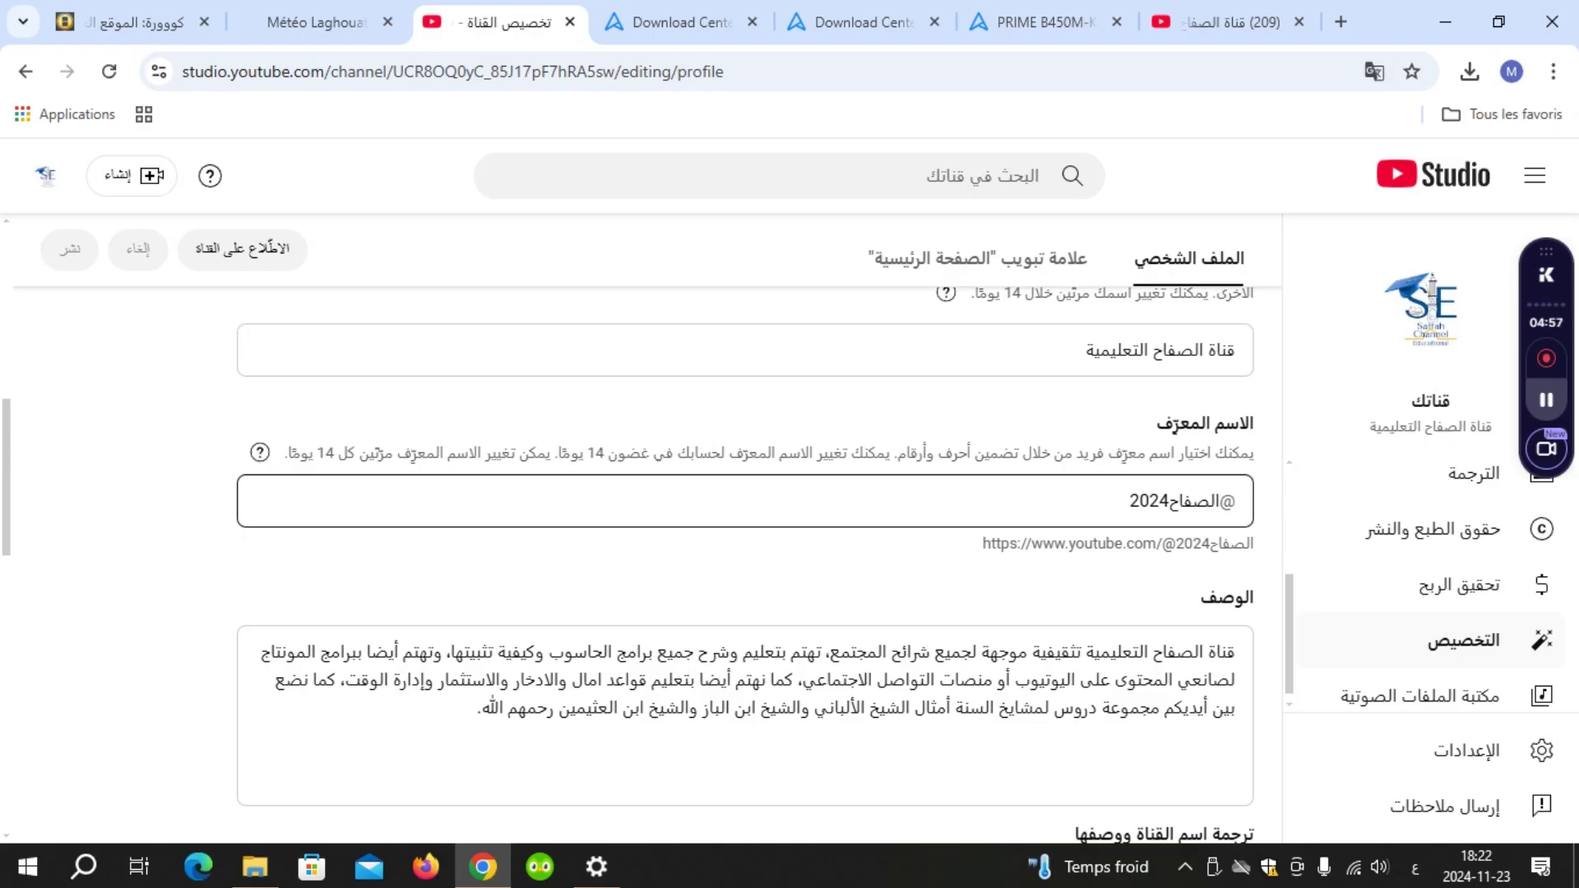
scroll(745, 593, "down", 1)
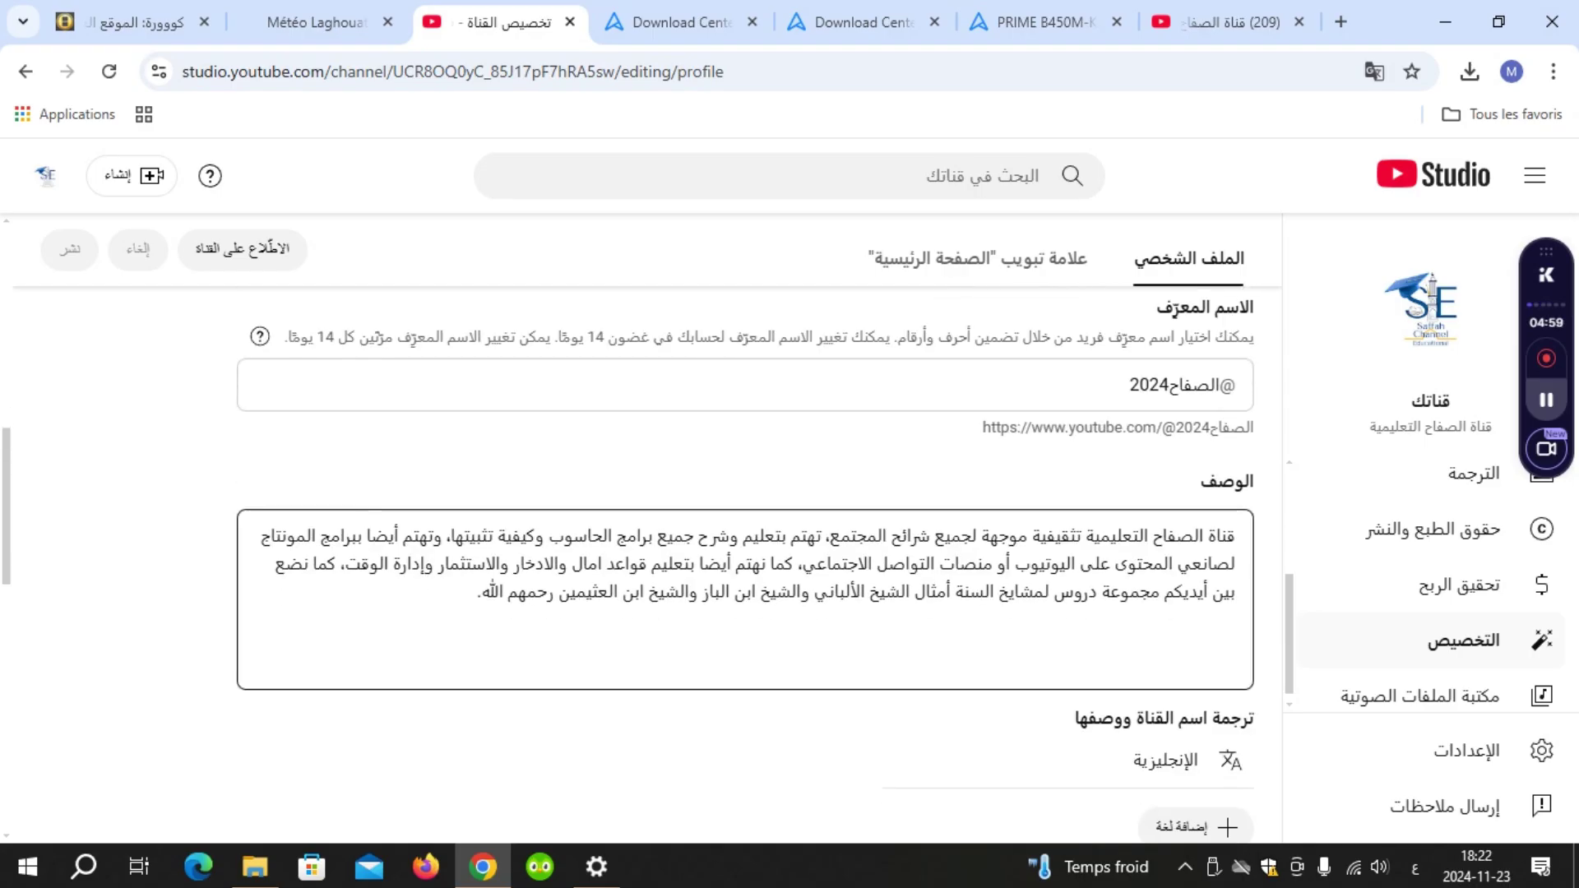